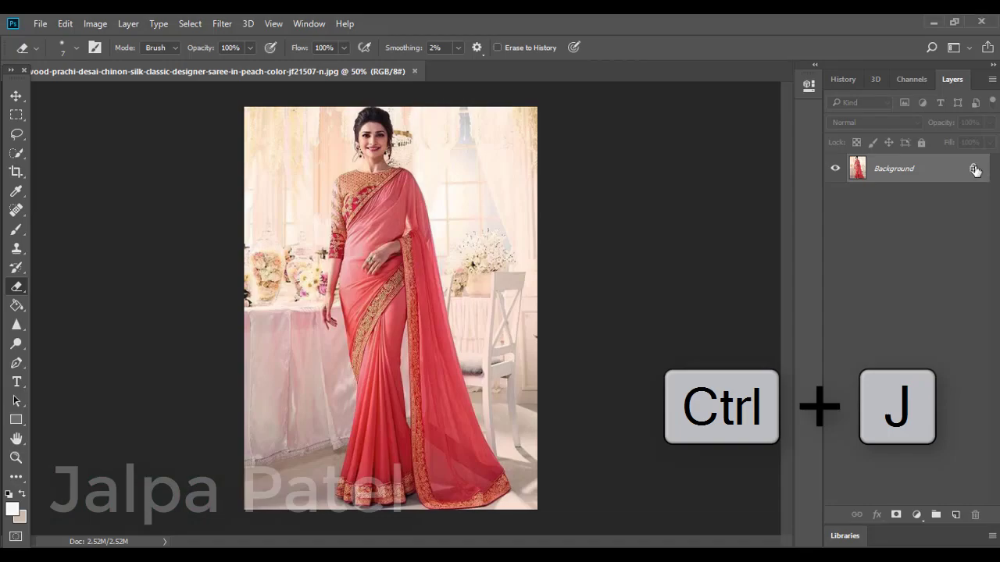
Unlock the Background into Layer 0 and duplicate it as Layer 0 copy
left_click(974, 170)
key("ctrl+j")
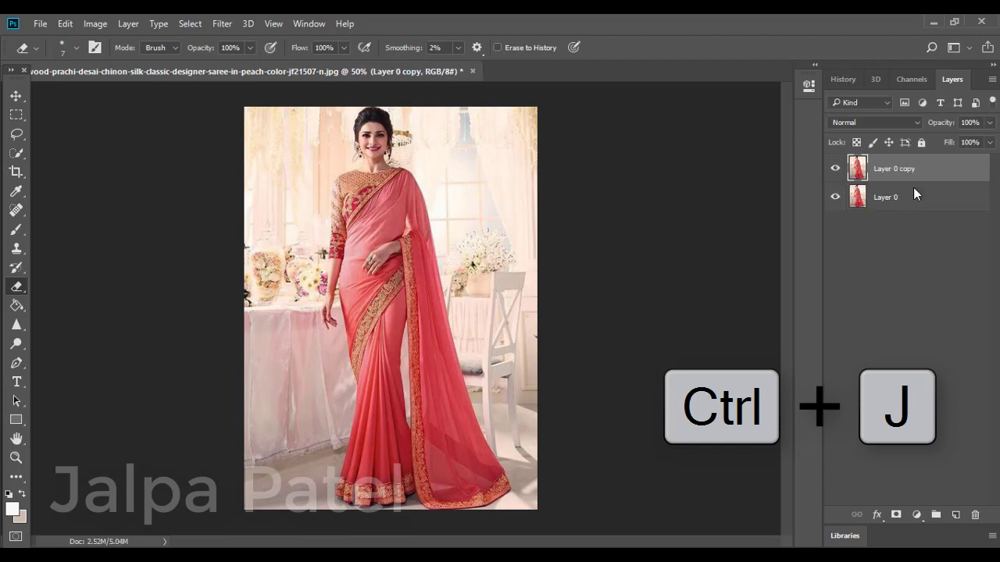
left_click(16, 153)
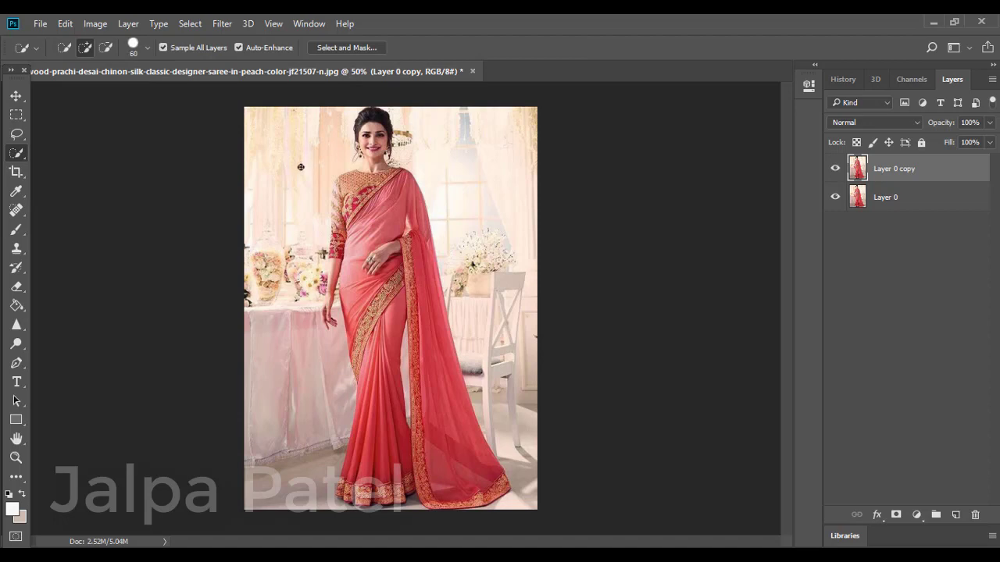
Quick-select the woman's head, blouse, shoulder and arm down to the hand with a smaller brush
key("bracketleft")
key("bracketleft")
mouse_move(372, 117)
left_mouse_down()
mouse_move(347, 212)
mouse_move(357, 308)
mouse_move(397, 459)
mouse_move(361, 492)
mouse_move(418, 460)
mouse_move(503, 497)
mouse_move(429, 444)
left_mouse_up()
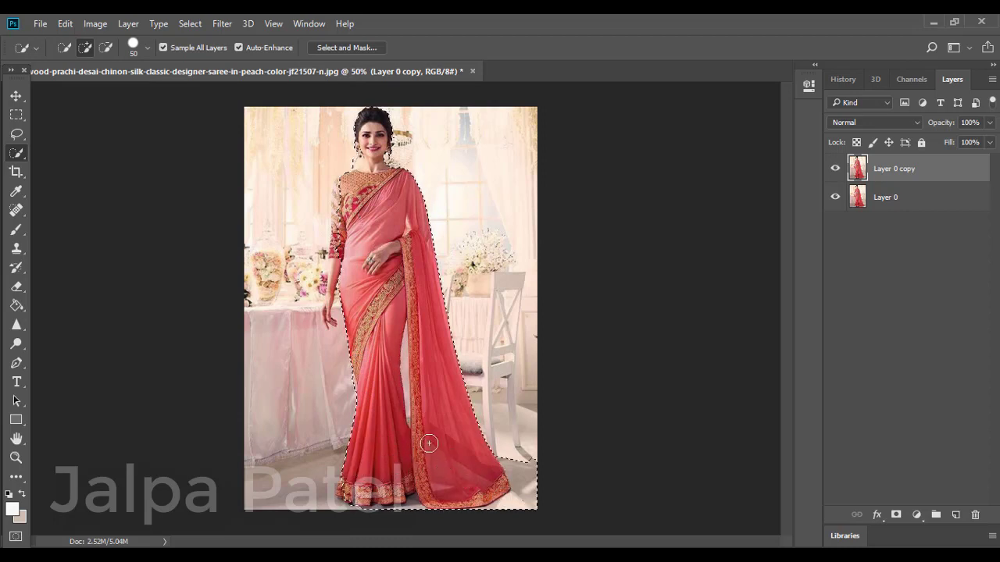
left_click_drag(404, 271, 343, 203)
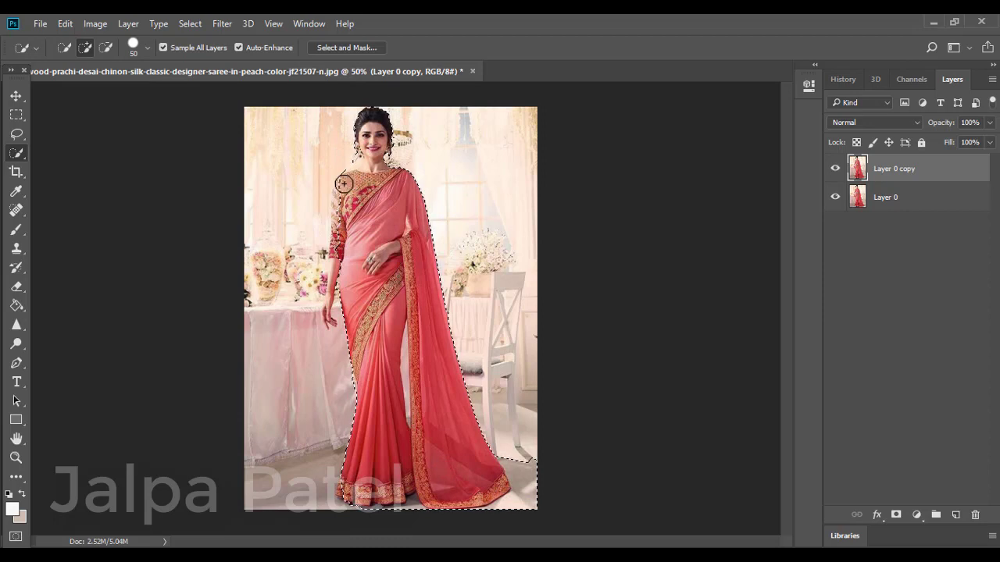
left_click_drag(334, 268, 328, 313)
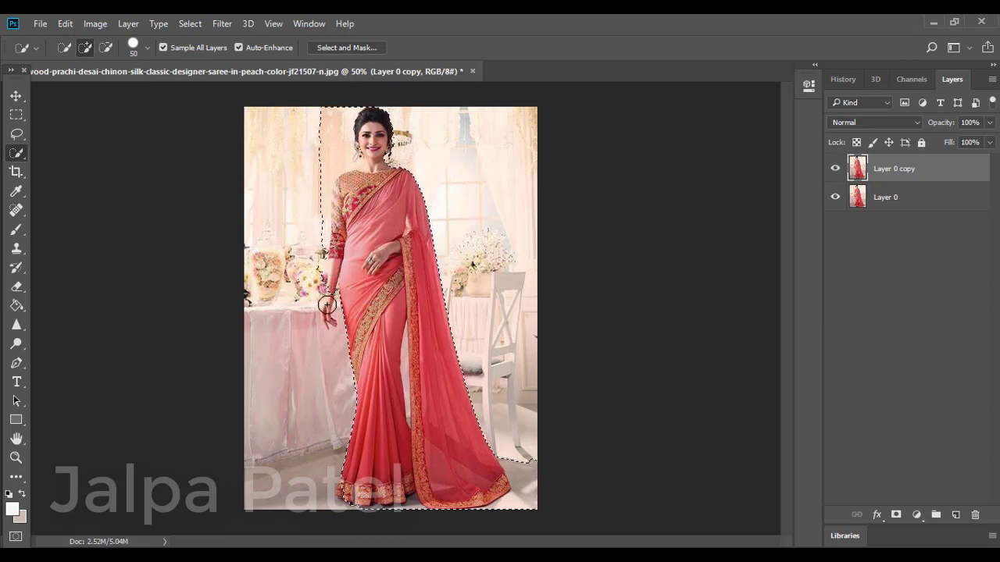
Subtract the background above her shoulder and beside the saree hem from the selection
left_click(105, 47)
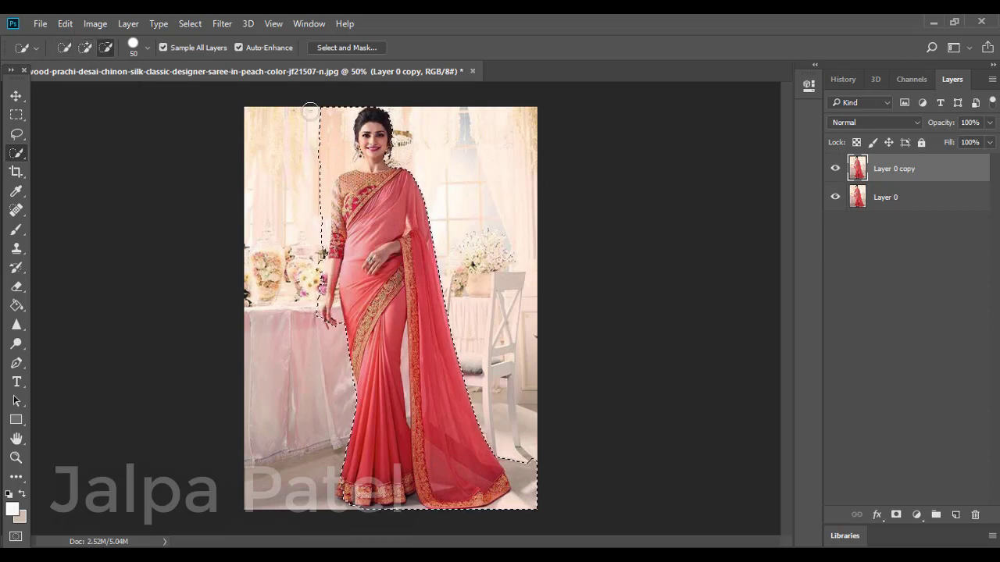
mouse_move(322, 114)
left_mouse_down()
mouse_move(330, 164)
mouse_move(322, 266)
left_mouse_up()
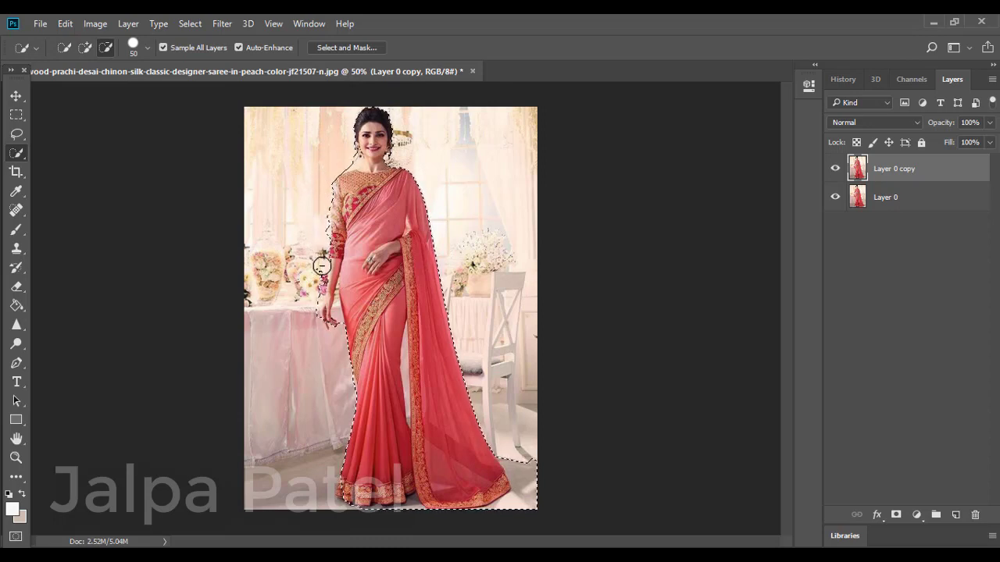
mouse_move(494, 355)
left_mouse_down()
mouse_move(526, 453)
mouse_move(514, 497)
left_mouse_up()
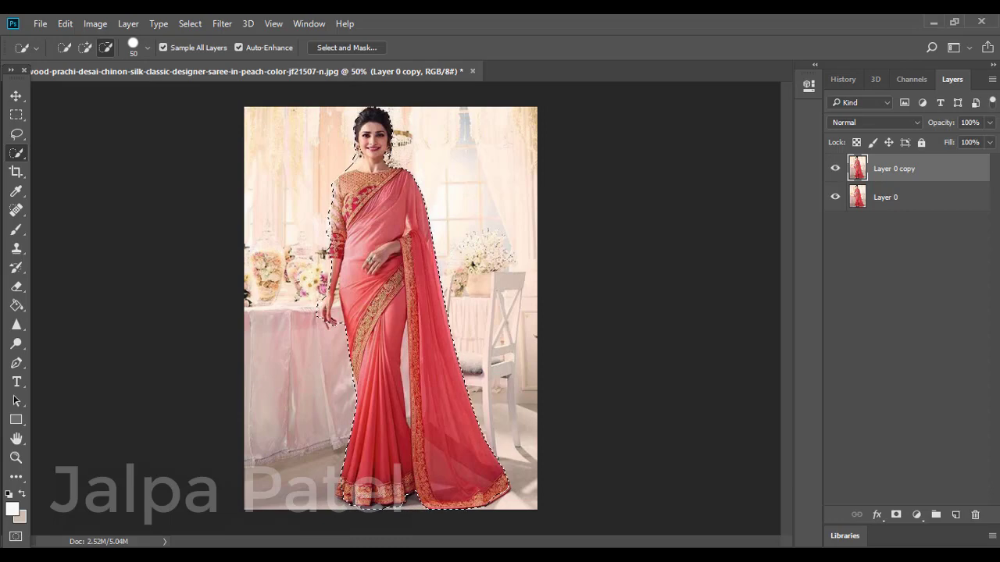
Enter Quick Mask mode and zoom in on the saree
left_click(14, 538)
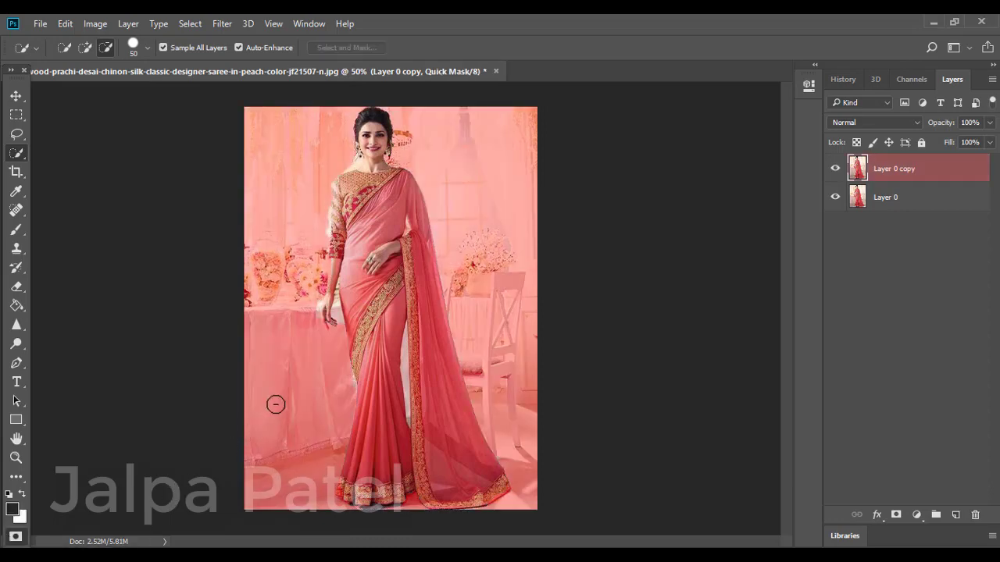
key("ctrl+plus")
key("ctrl+plus")
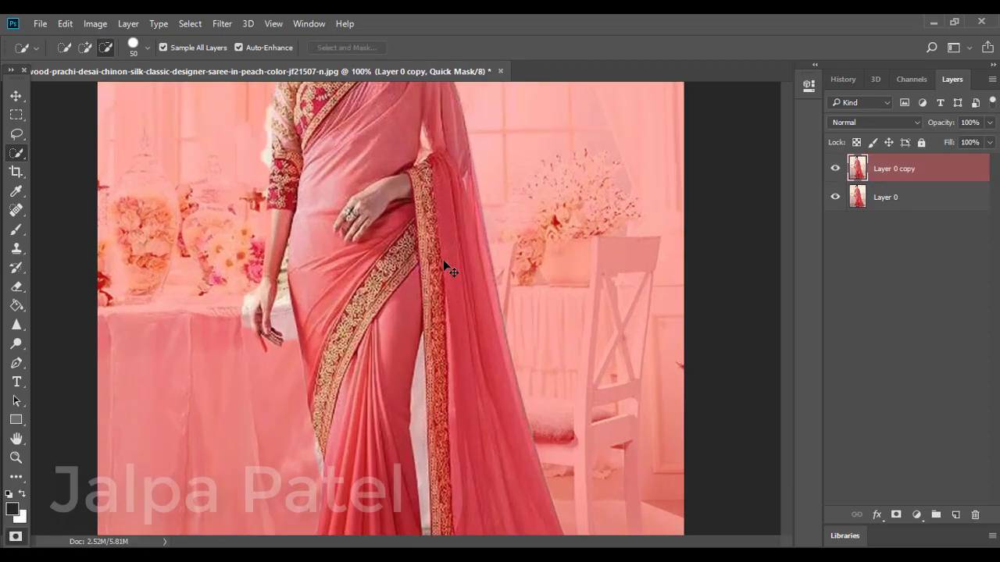
key("ctrl+plus")
scroll(186, 247, "down", 2)
Erase the red quick-mask overlay along the arm edge, enlarging the eraser partway down
key("b")
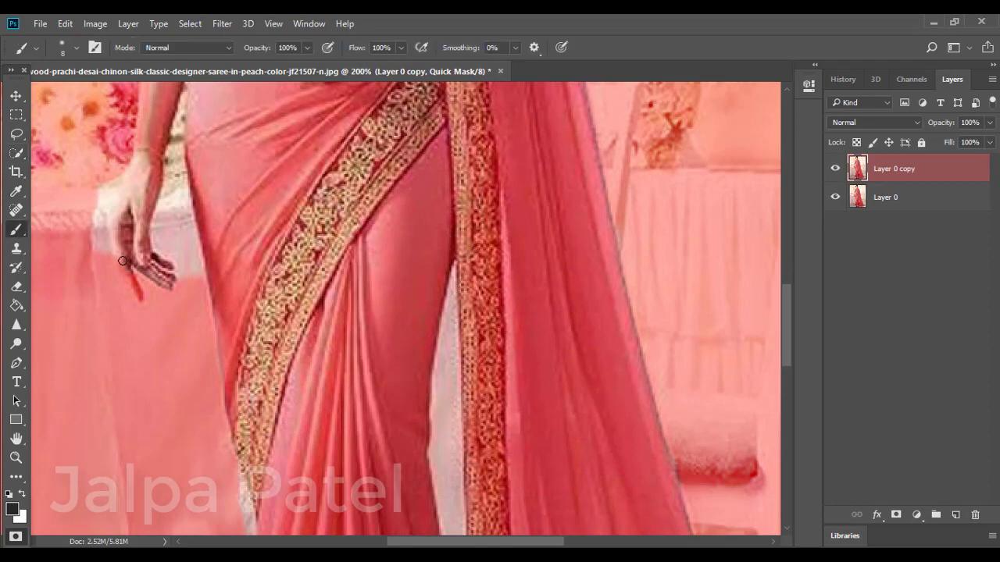
key("e")
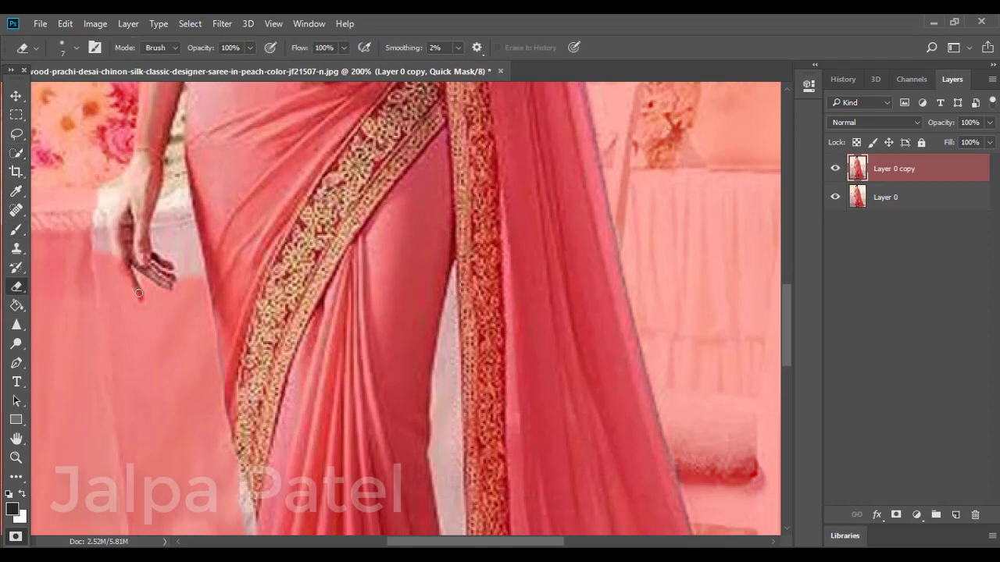
scroll(142, 295, "up", 4)
scroll(143, 234, "up", 1)
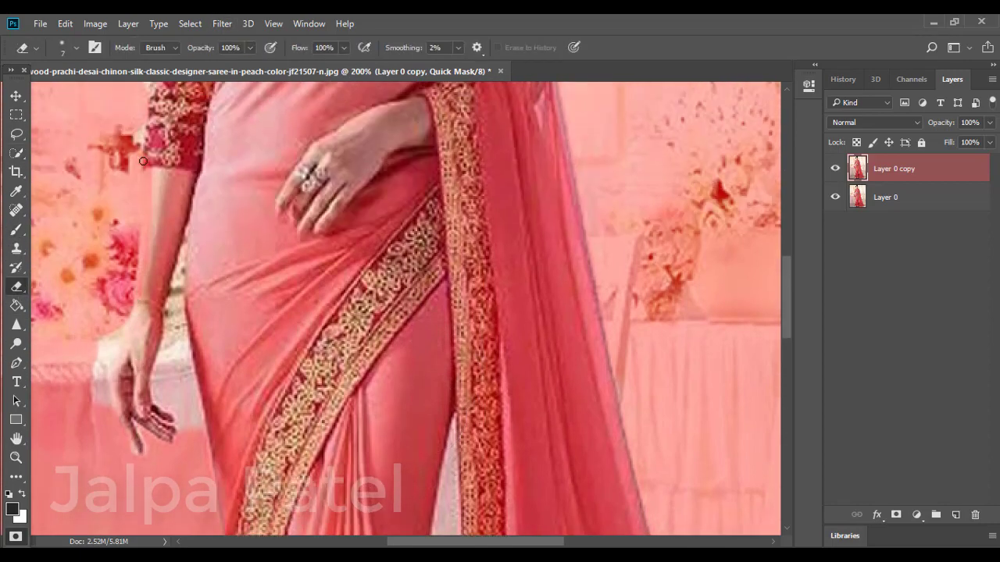
left_click_drag(146, 166, 143, 308)
key("bracketright")
key("bracketright")
scroll(149, 196, "up", 3)
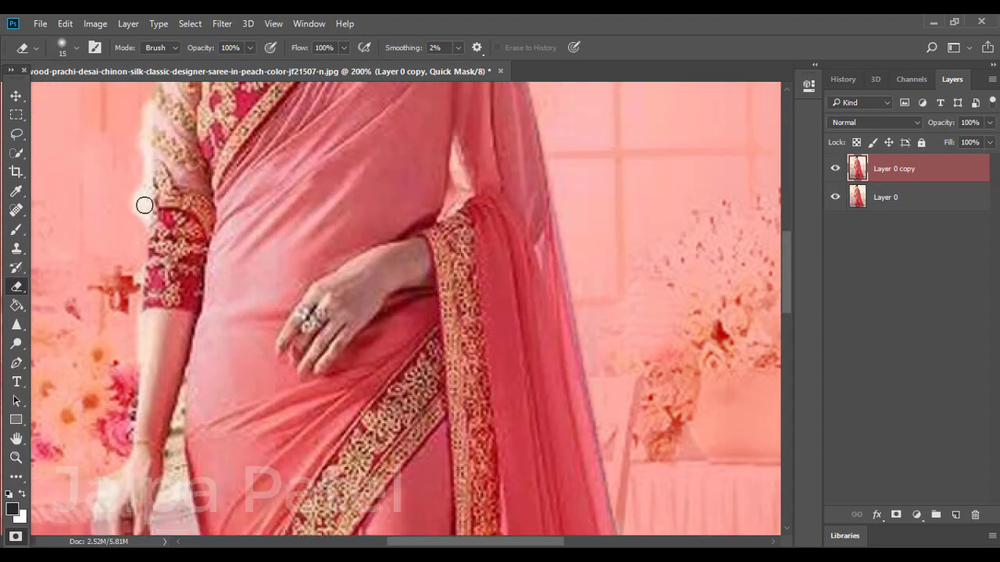
scroll(145, 205, "up", 4)
scroll(164, 196, "up", 1)
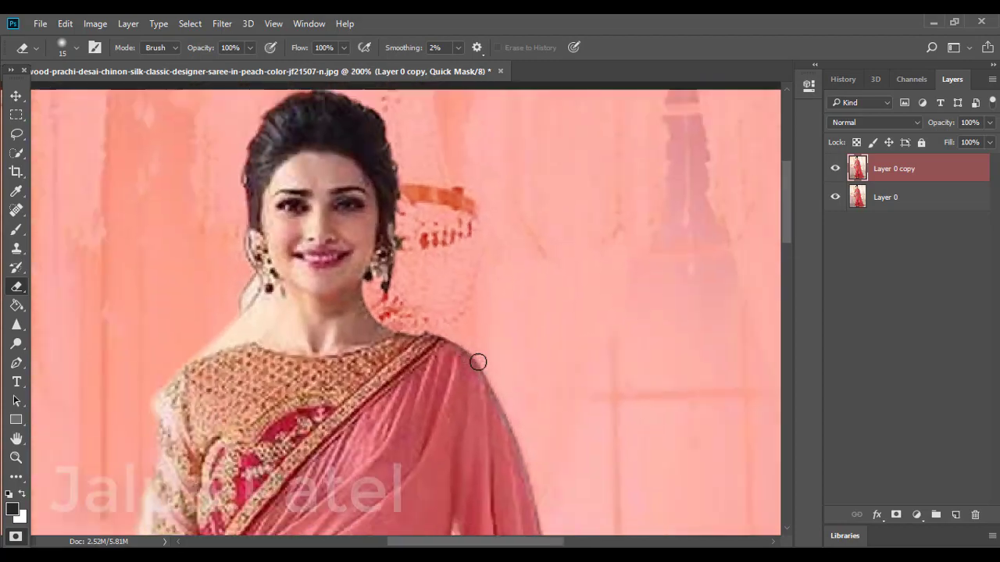
scroll(476, 360, "down", 3)
scroll(464, 360, "up", 1)
scroll(271, 313, "down", 3)
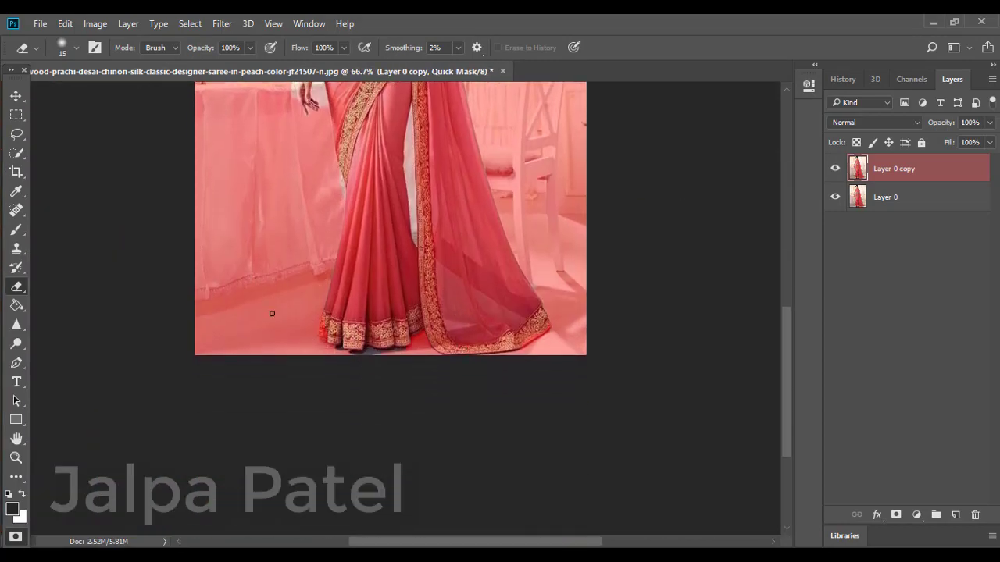
Erase the mask overlay to uncover the gold embroidery at the hem's left and lower-right edges
scroll(323, 313, "up", 2)
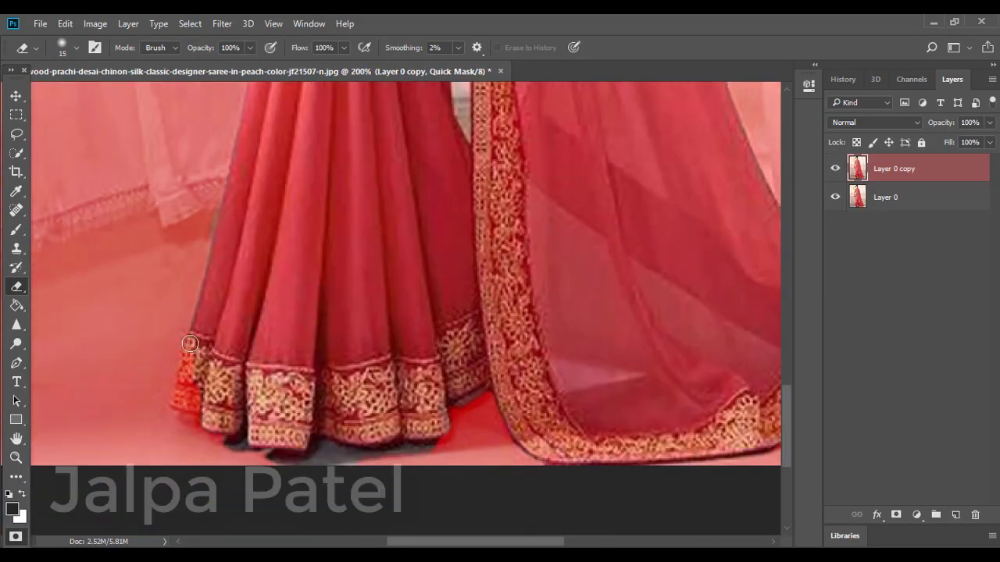
mouse_move(190, 343)
left_mouse_down()
mouse_move(181, 382)
mouse_move(197, 394)
left_mouse_up()
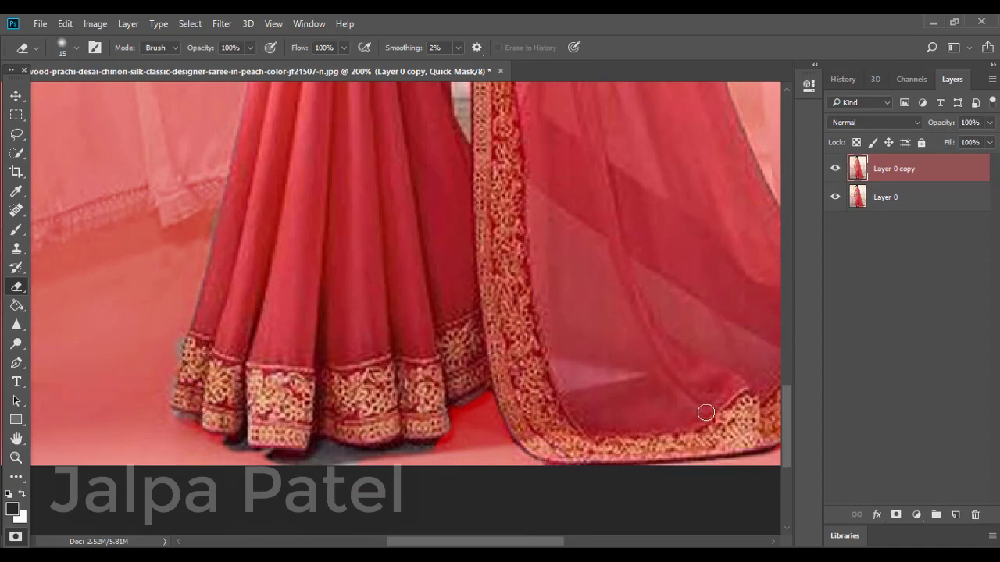
left_click_drag(706, 412, 536, 313)
left_click_drag(669, 296, 572, 356)
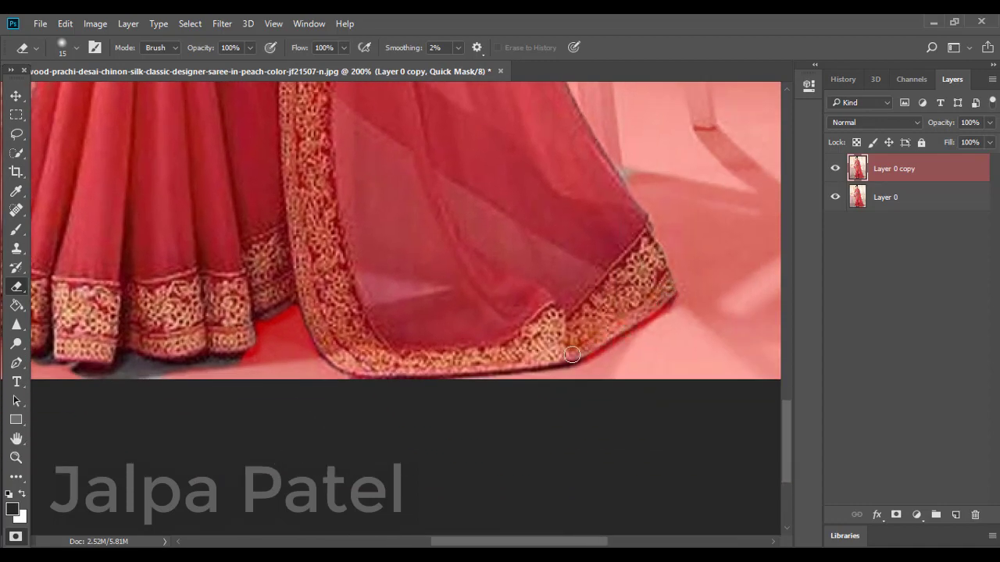
Paint quick mask over the dark shadow beneath the hem
left_click(17, 229)
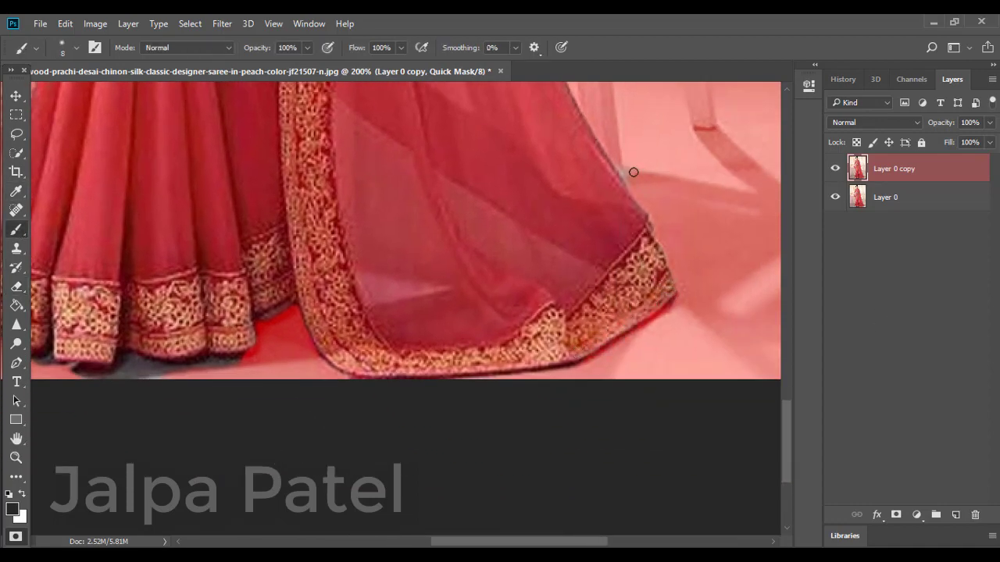
left_click_drag(406, 330, 442, 273)
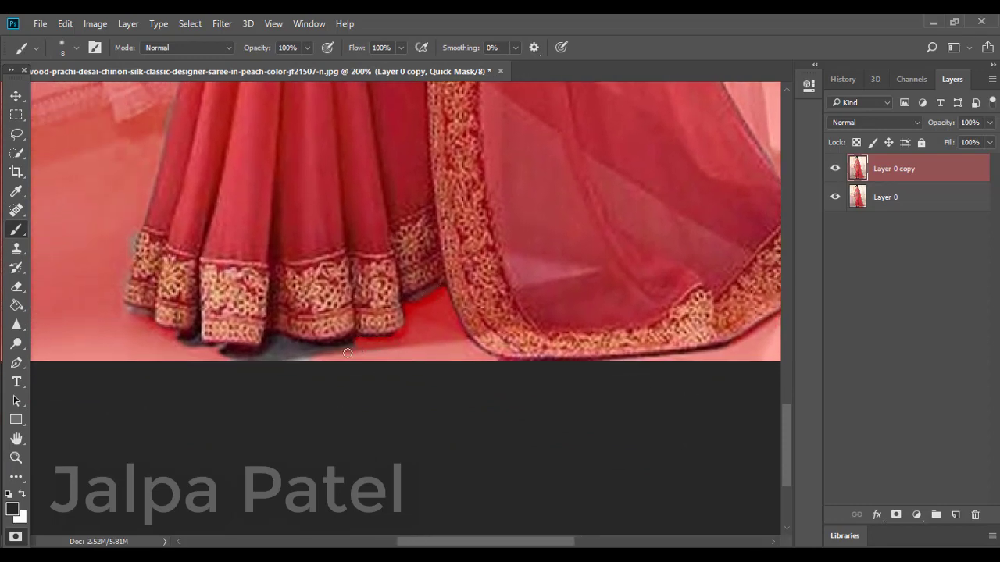
scroll(348, 353, "left", 2)
scroll(305, 358, "left", 2)
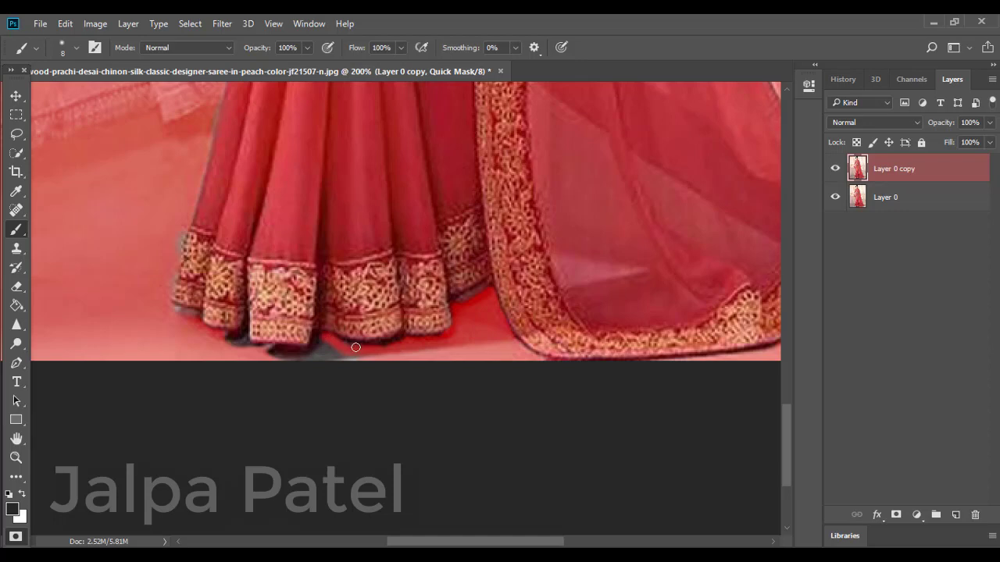
mouse_move(317, 336)
left_mouse_down()
mouse_move(359, 360)
mouse_move(267, 355)
left_mouse_up()
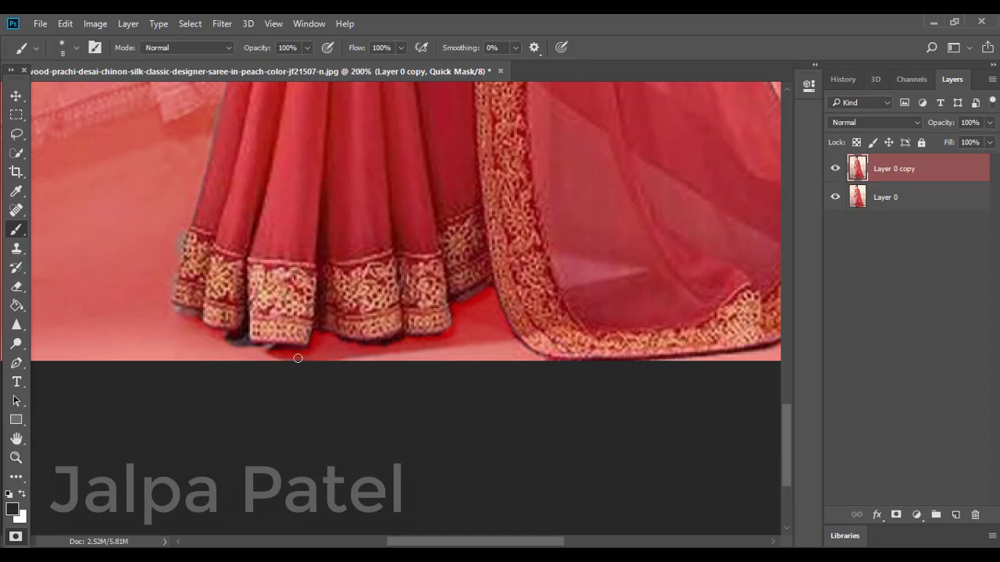
left_click(15, 286)
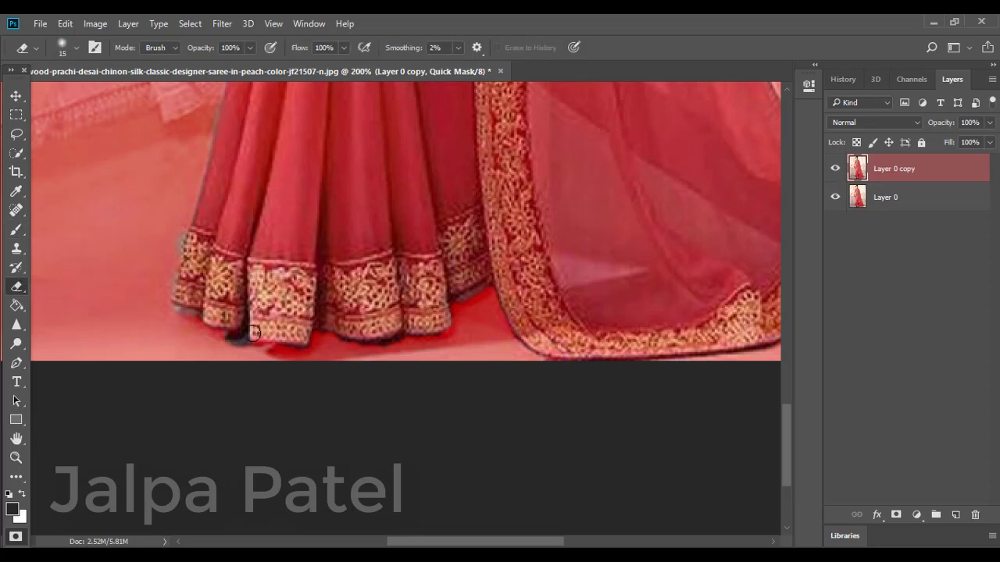
key("b")
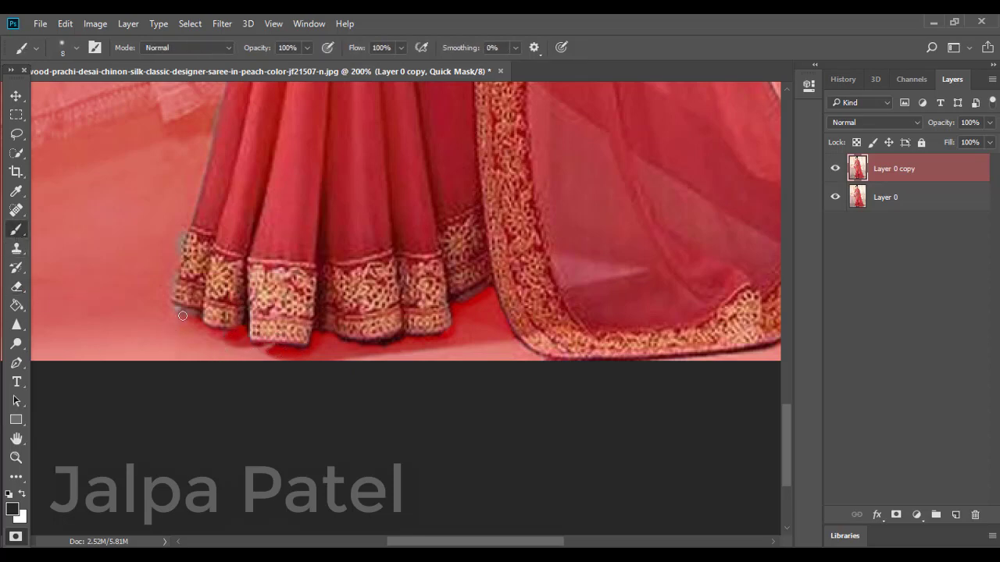
scroll(341, 242, "left", 4)
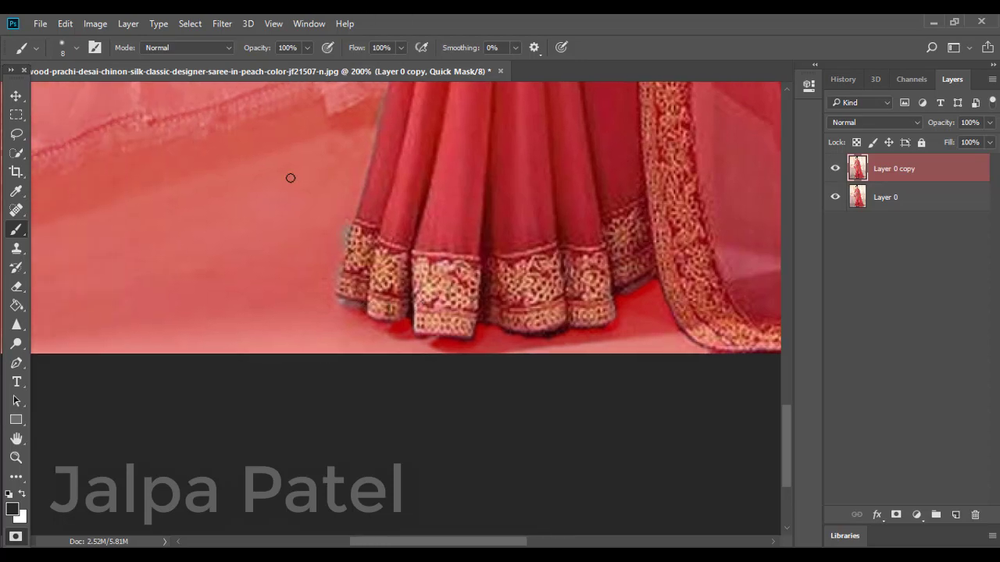
Paint a thin mask over the light sliver along the gold border with a small brush
key("bracketright")
key("bracketright")
key("bracketright")
scroll(329, 258, "up", 4)
scroll(367, 282, "up", 4)
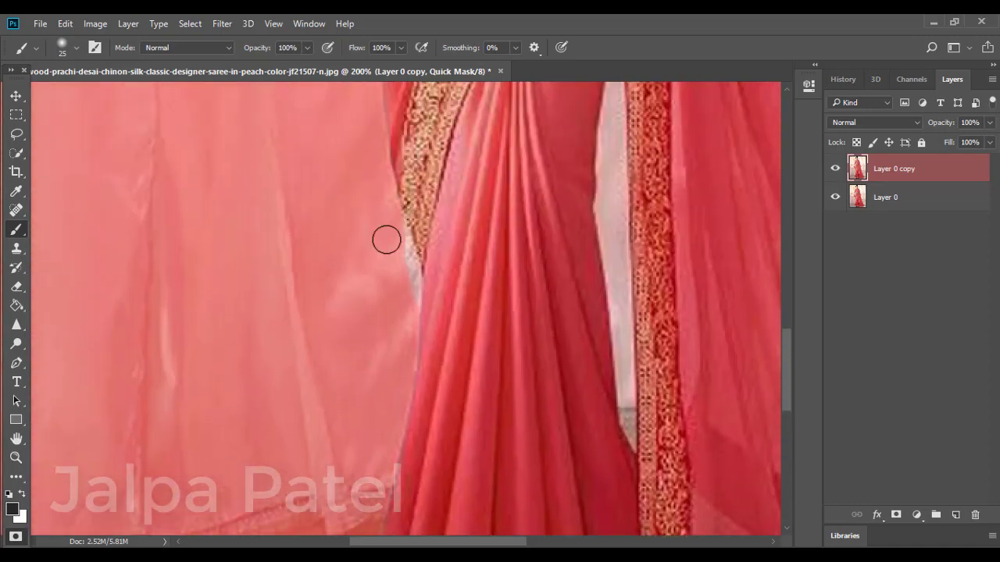
key("bracketleft")
key("bracketleft")
key("bracketleft")
left_click_drag(407, 239, 415, 281)
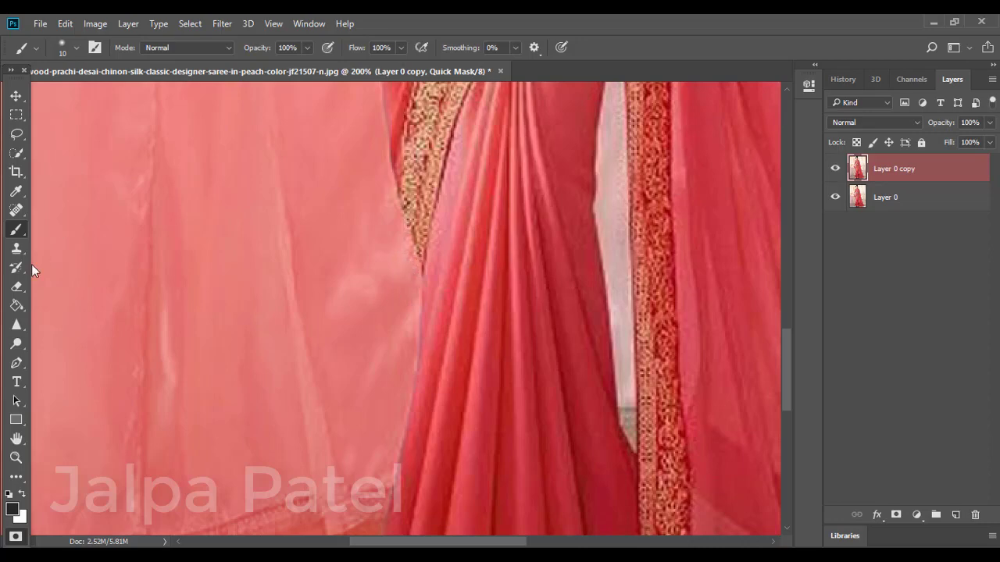
left_click(16, 286)
key("bracketright")
key("bracketright")
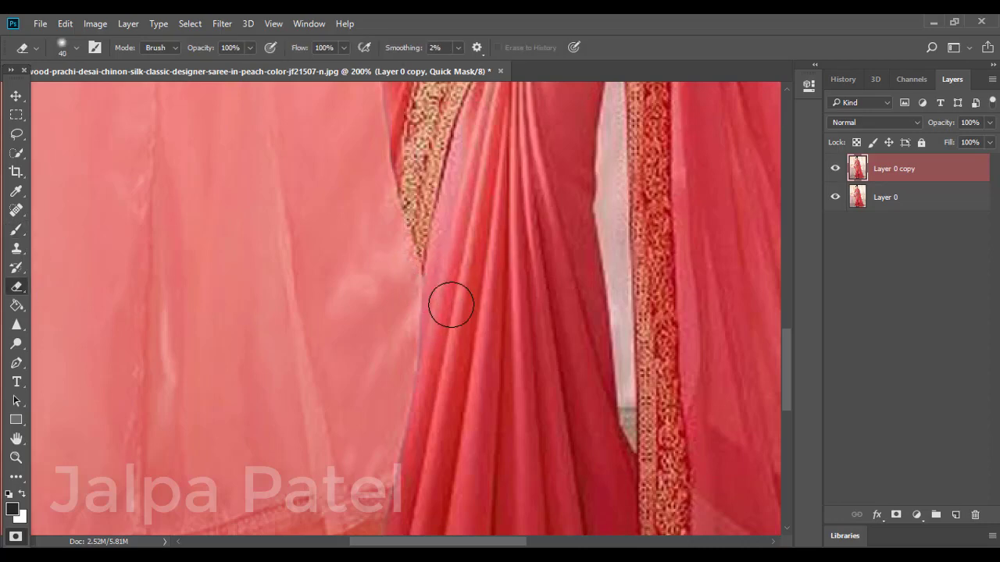
scroll(453, 246, "down", 1)
At 400% zoom, mask the white strip's left and right edges and erase spill at the lace edge
left_click(17, 228)
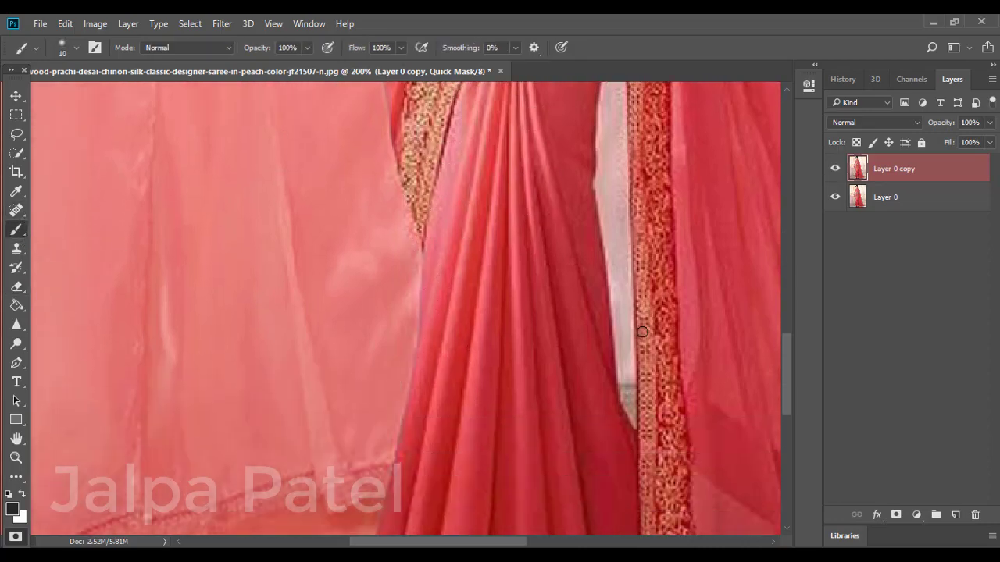
key("ctrl+plus")
left_click_drag(547, 336, 517, 420)
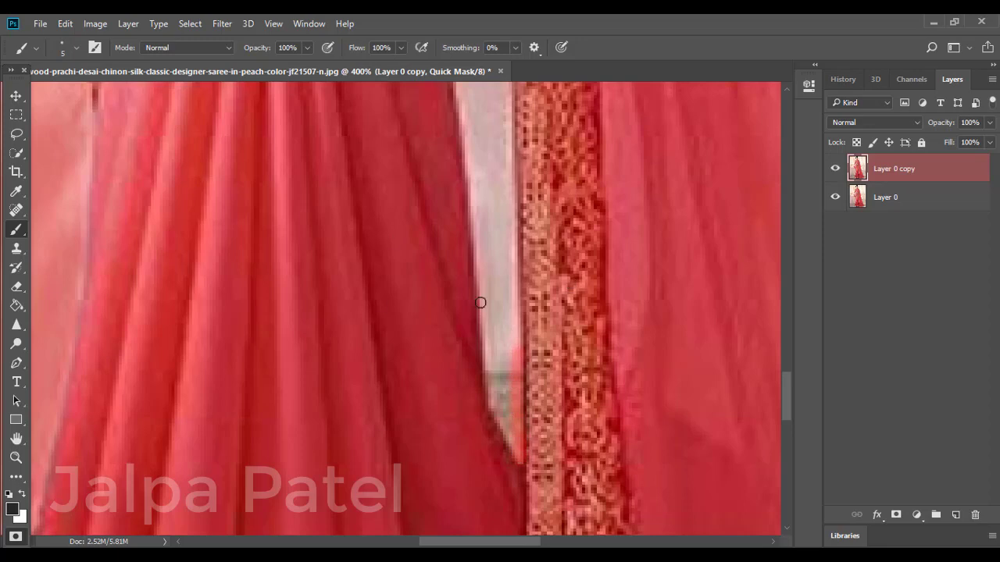
mouse_move(481, 302)
left_mouse_down()
mouse_move(488, 373)
mouse_move(497, 338)
left_mouse_up()
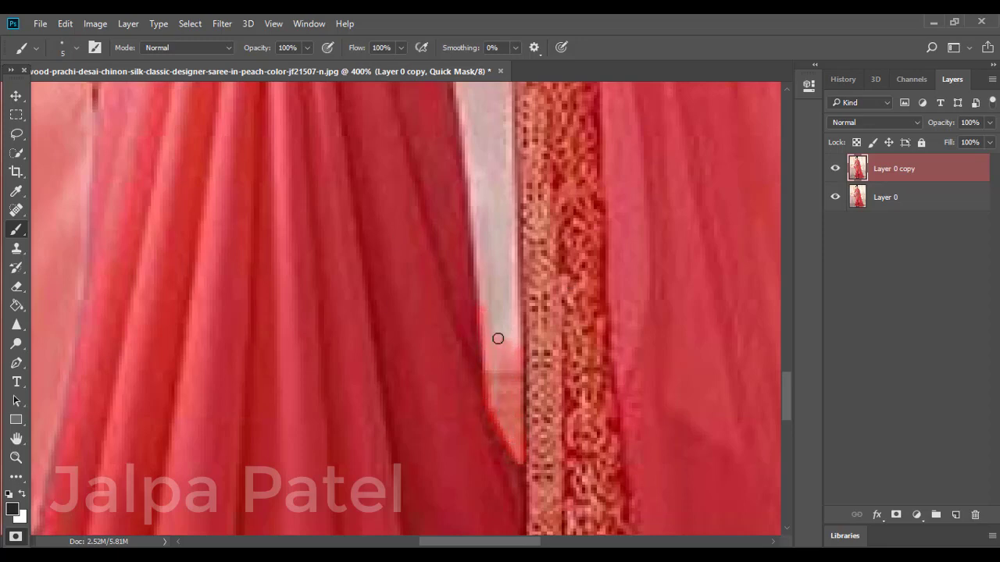
scroll(508, 294, "up", 2)
left_click_drag(503, 216, 513, 393)
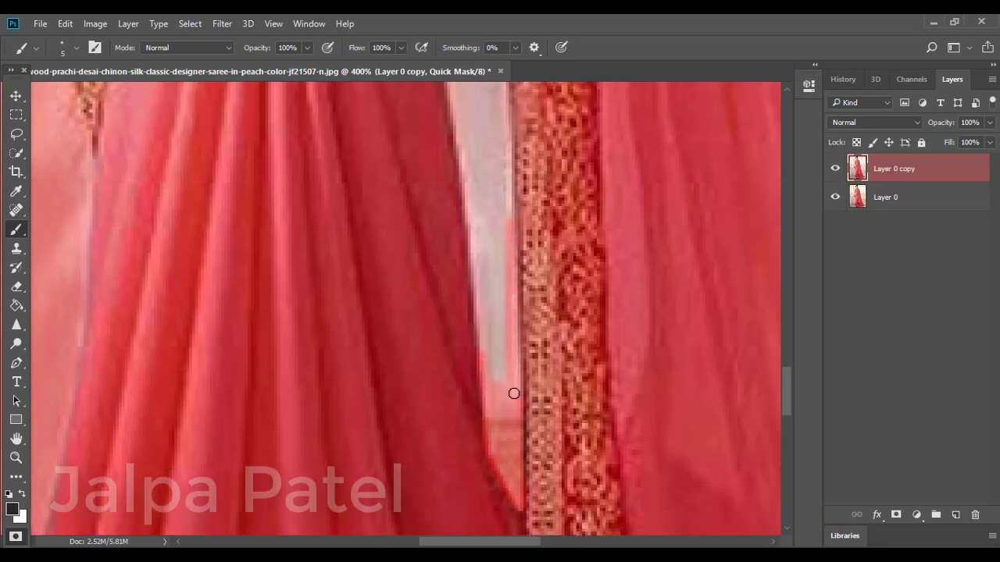
left_click(16, 287)
left_click_drag(535, 223, 556, 258)
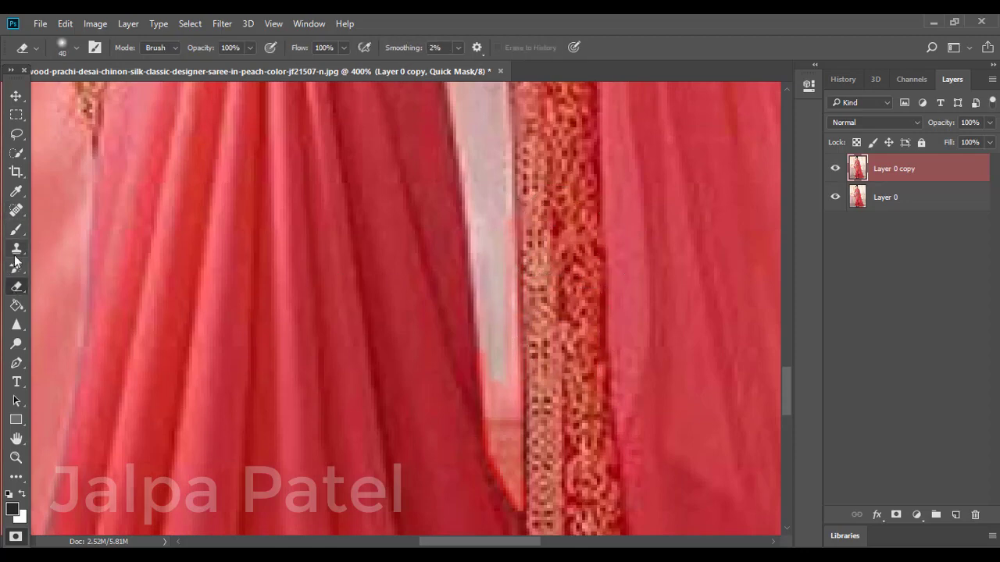
left_click(16, 230)
left_click_drag(506, 245, 510, 366)
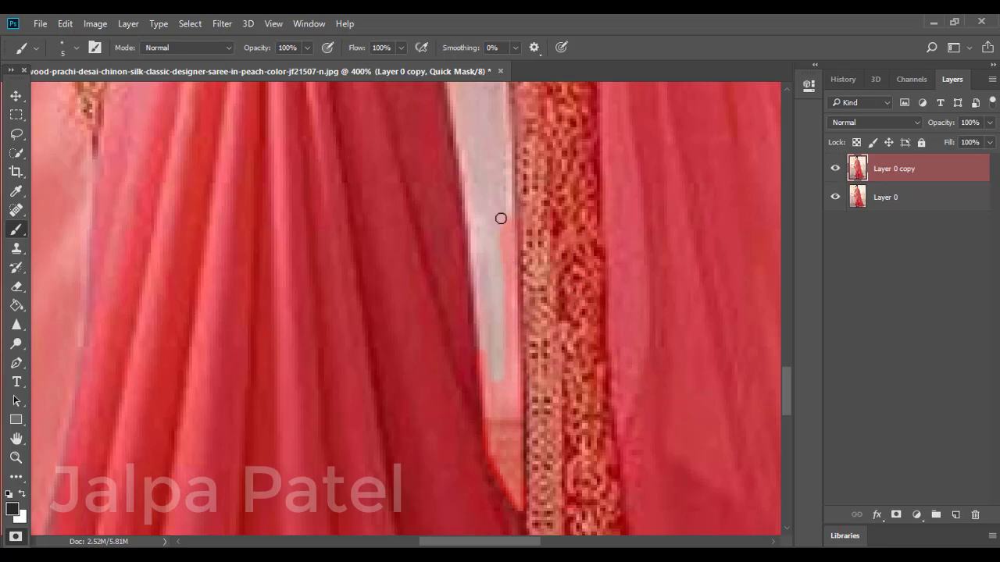
Fill the lower part of the white strip with mask using a slightly larger brush
key("bracketright")
key("bracketright")
key("bracketright")
left_click_drag(496, 221, 493, 263)
left_click_drag(485, 205, 486, 336)
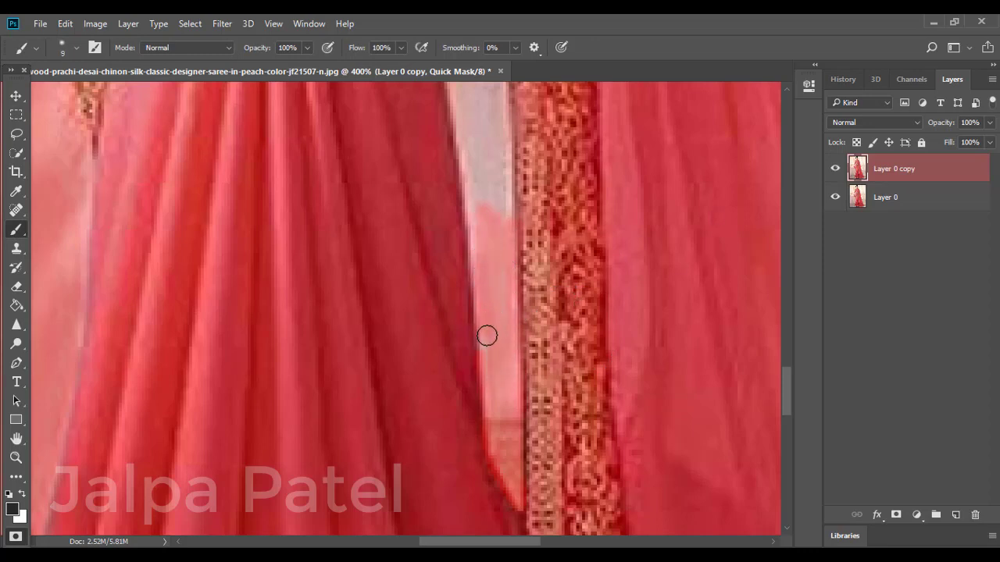
scroll(486, 336, "up", 1)
scroll(493, 299, "up", 2)
scroll(482, 263, "up", 1)
scroll(493, 257, "up", 1)
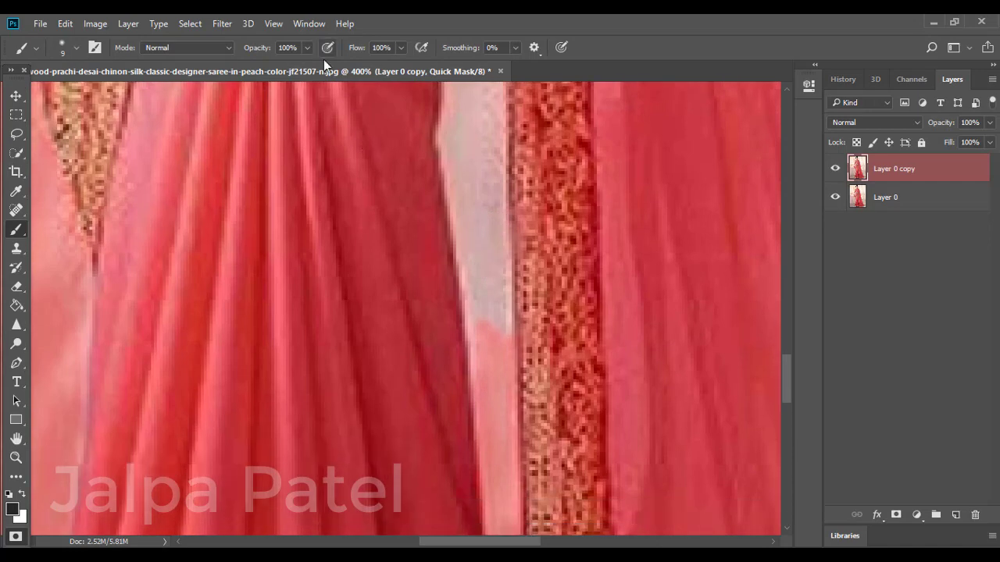
left_click_drag(459, 146, 473, 211)
scroll(473, 213, "down", 3)
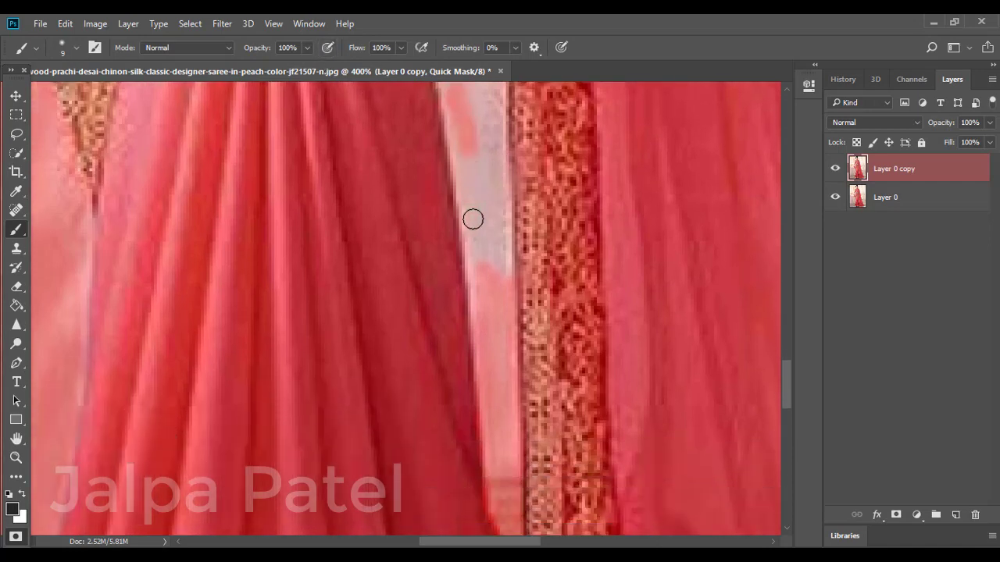
left_click_drag(448, 118, 478, 289)
mouse_move(500, 138)
left_mouse_down()
mouse_move(503, 285)
mouse_move(498, 221)
left_mouse_up()
Mask the light band higher up beside the border, finishing its narrow top with a smaller brush
scroll(498, 222, "up", 3)
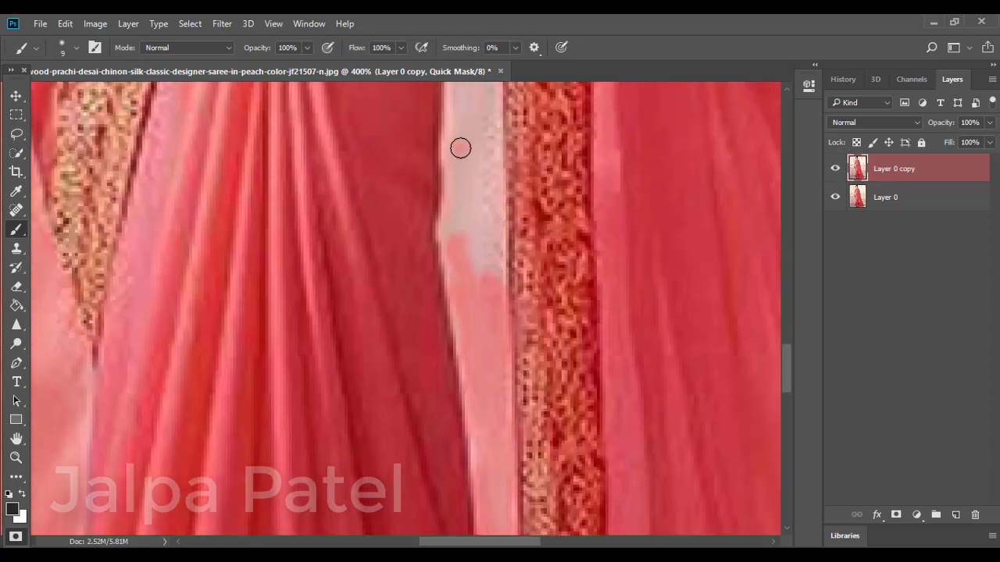
left_click_drag(456, 149, 456, 284)
left_click_drag(489, 125, 486, 283)
left_click_drag(493, 208, 500, 277)
left_click_drag(501, 203, 500, 286)
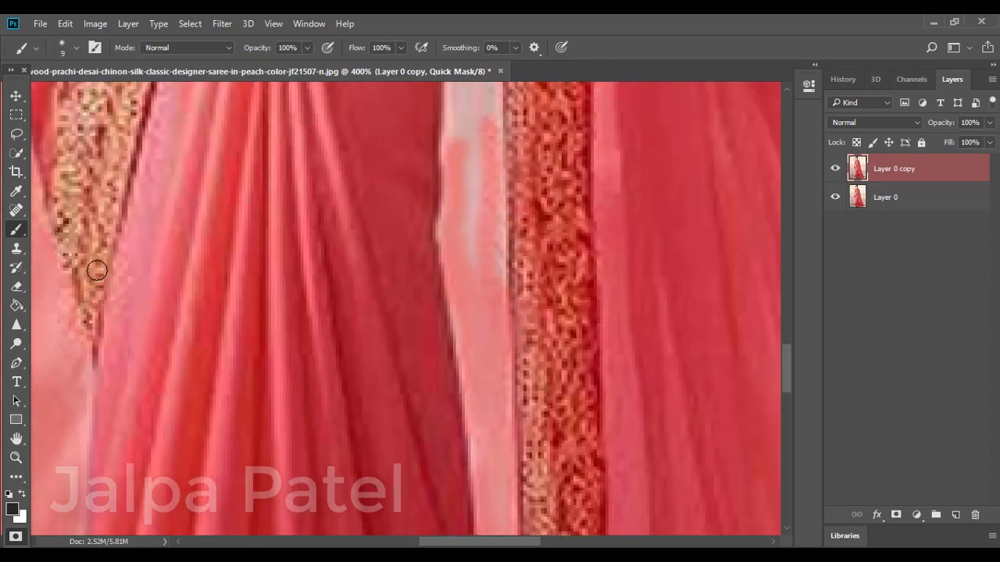
scroll(461, 133, "up", 5)
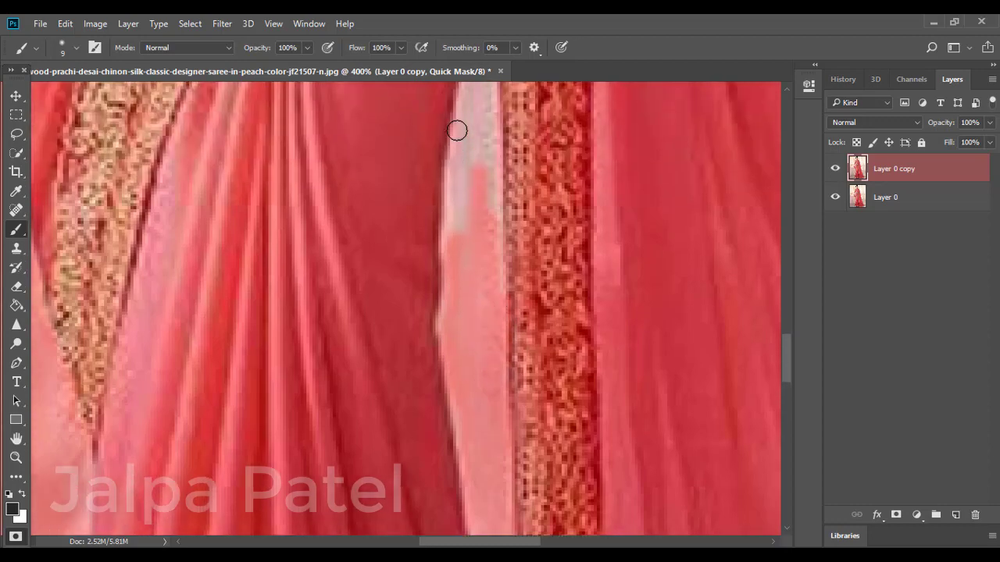
left_click_drag(471, 152, 445, 411)
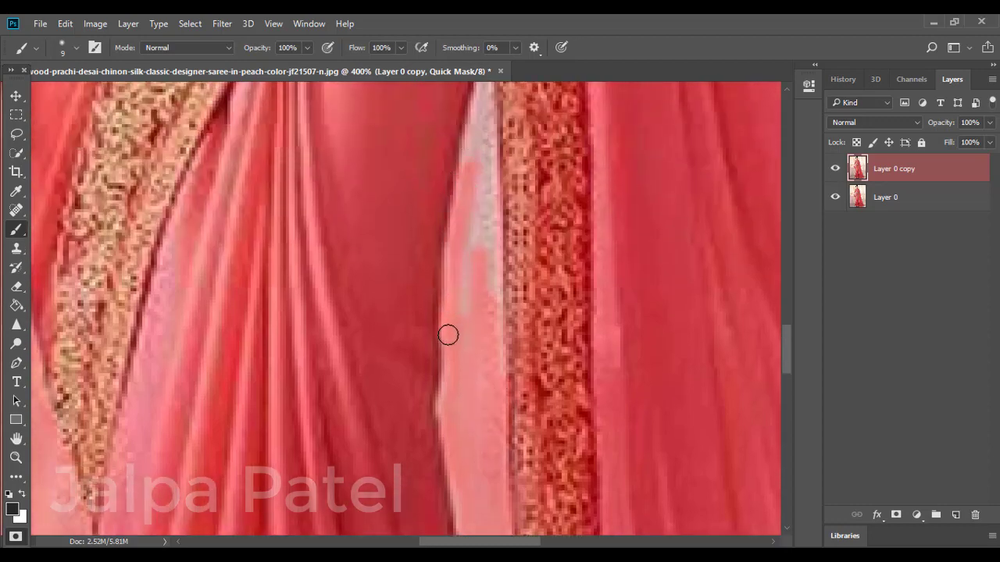
left_click_drag(489, 151, 463, 262)
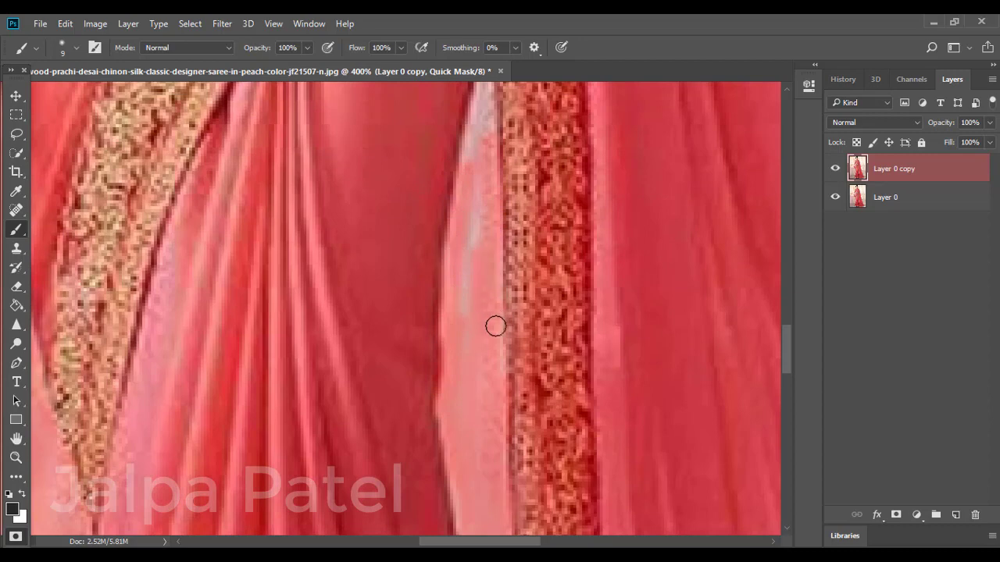
scroll(462, 263, "up", 3)
key("bracketleft")
key("bracketleft")
key("bracketleft")
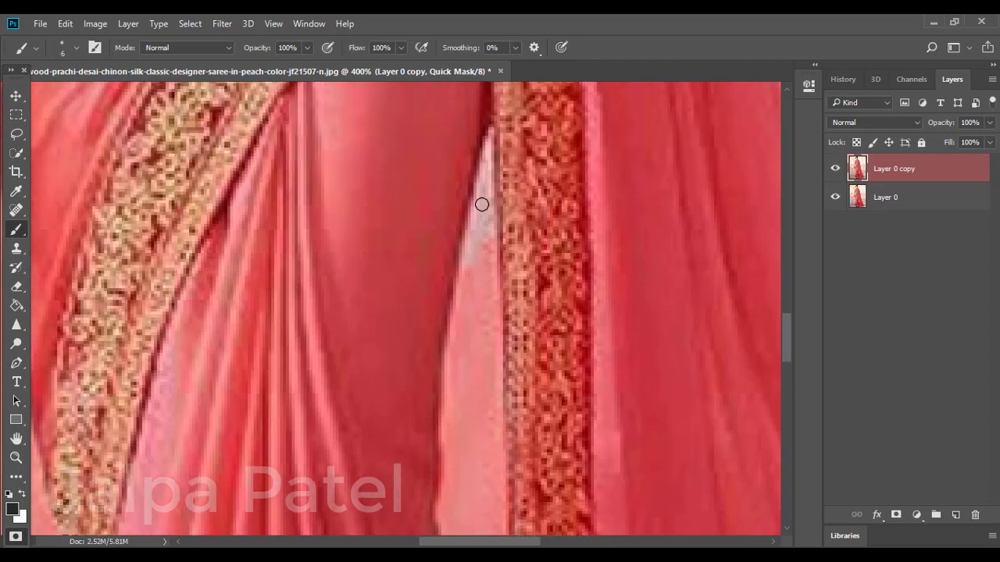
left_click_drag(486, 137, 486, 230)
left_click_drag(486, 162, 459, 288)
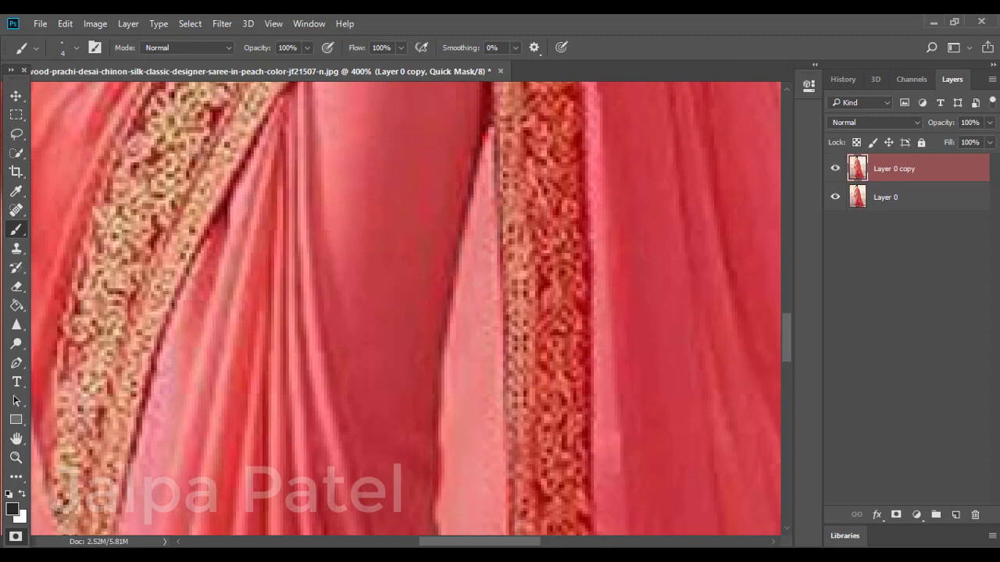
key("ctrl+minus")
key("ctrl+minus")
Zoom and pan the view to the woman's lowered hand and ring
key("ctrl+plus")
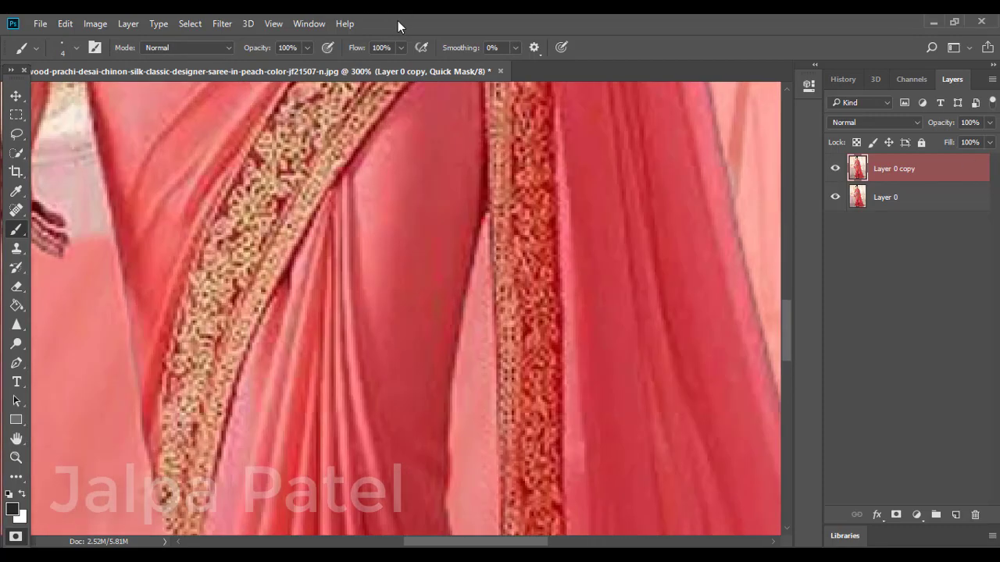
key("ctrl+plus")
left_click_drag(206, 323, 406, 141)
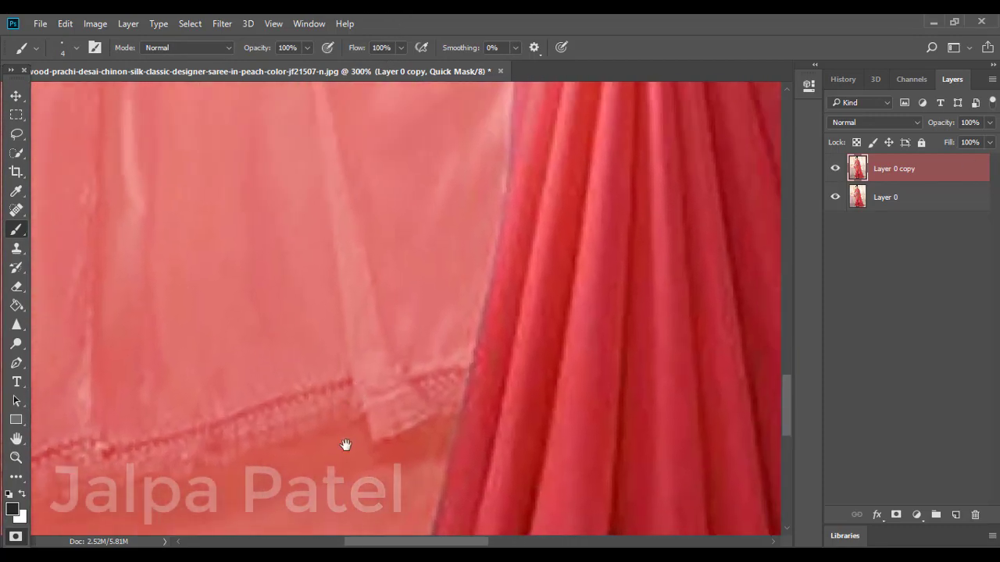
key("ctrl+minus")
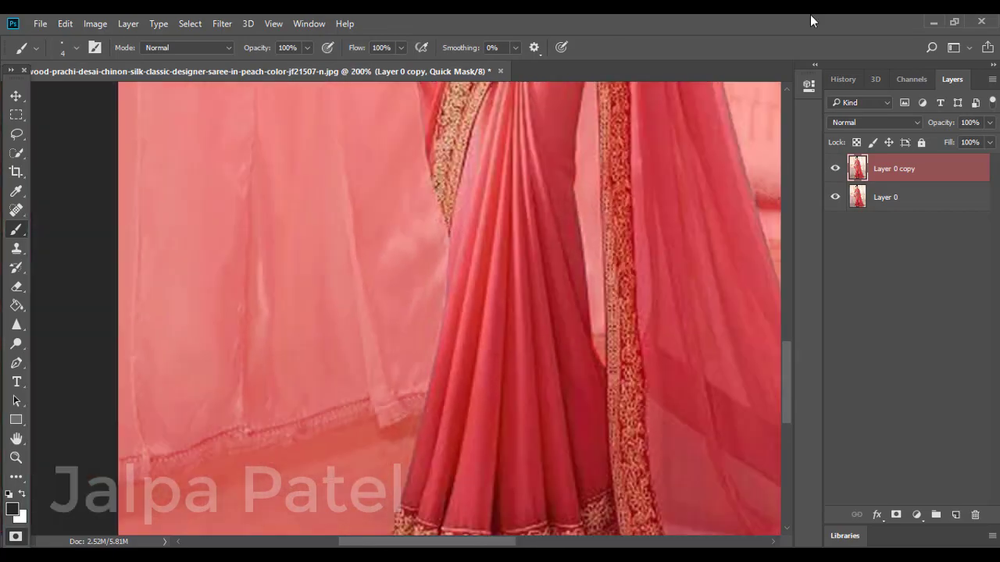
key("ctrl+minus")
key("ctrl+plus")
key("ctrl+plus")
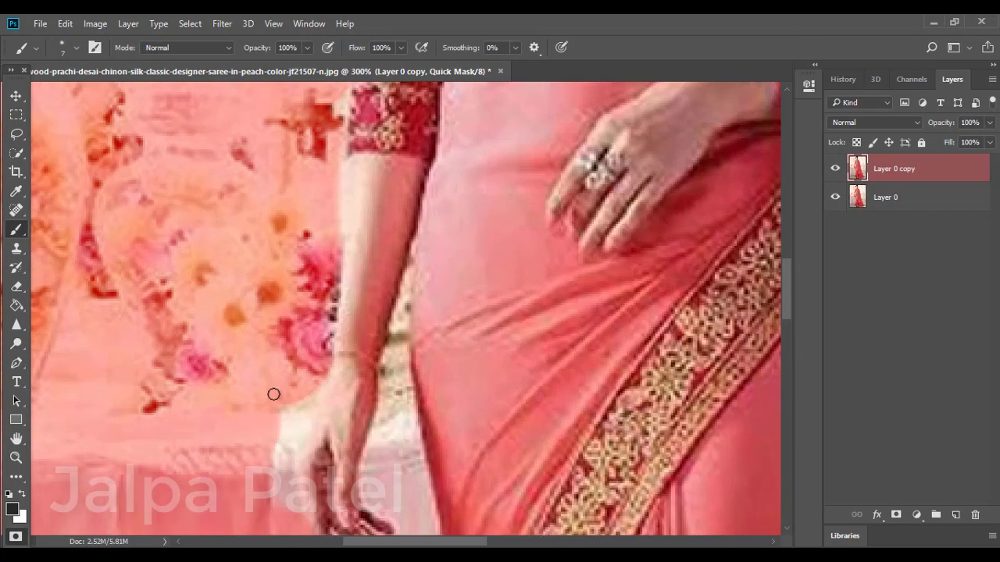
left_click_drag(272, 520, 409, 281)
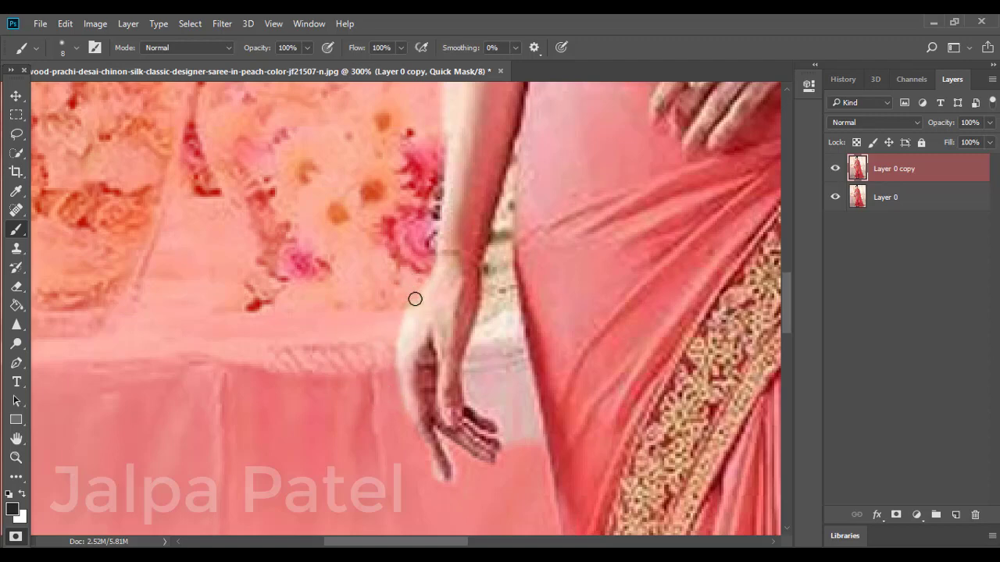
Paint the mask along the hand's left edge and erase spill from the hand
left_click_drag(403, 343, 396, 388)
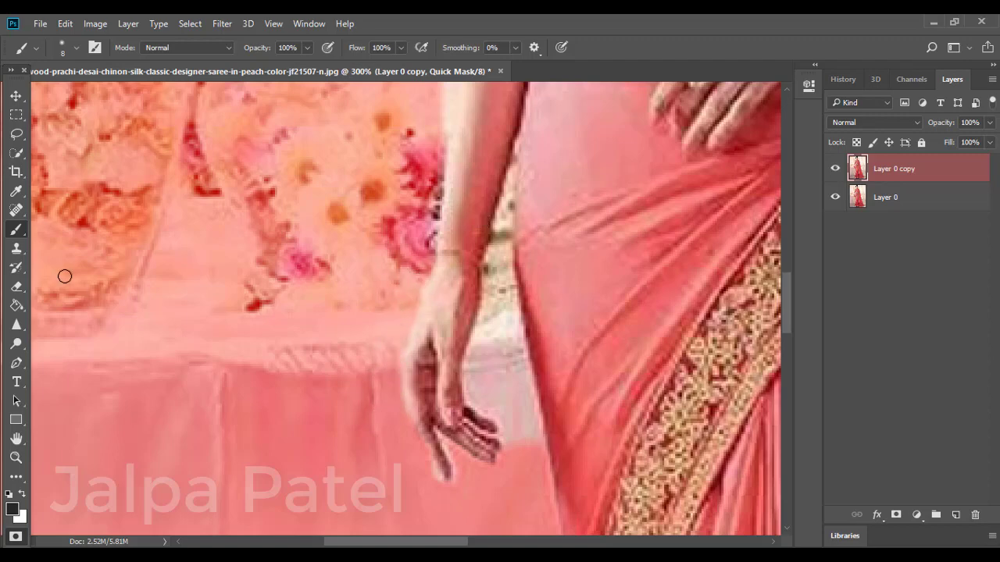
key("e")
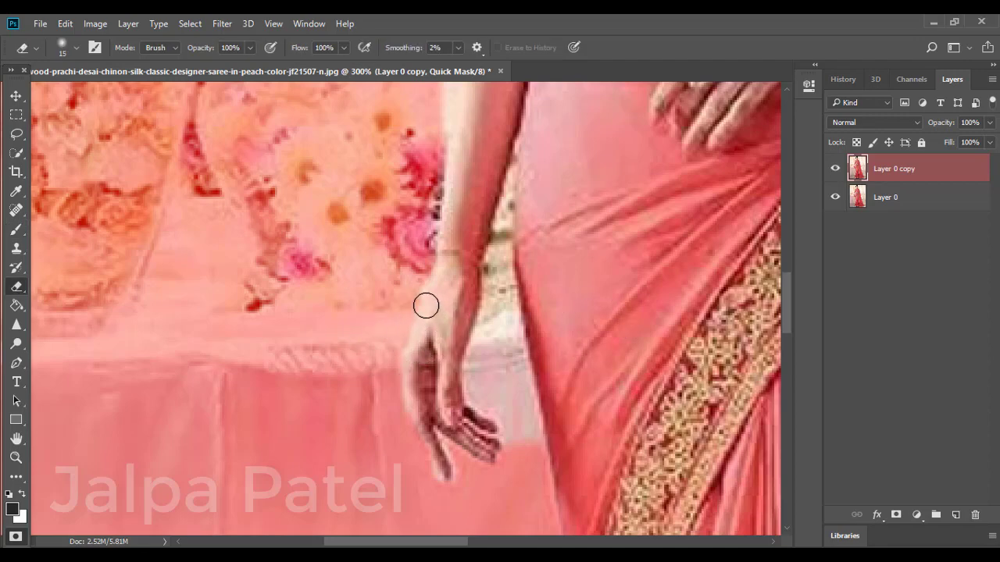
mouse_move(411, 349)
left_mouse_down()
mouse_move(413, 315)
mouse_move(428, 457)
mouse_move(465, 449)
left_mouse_up()
key("b")
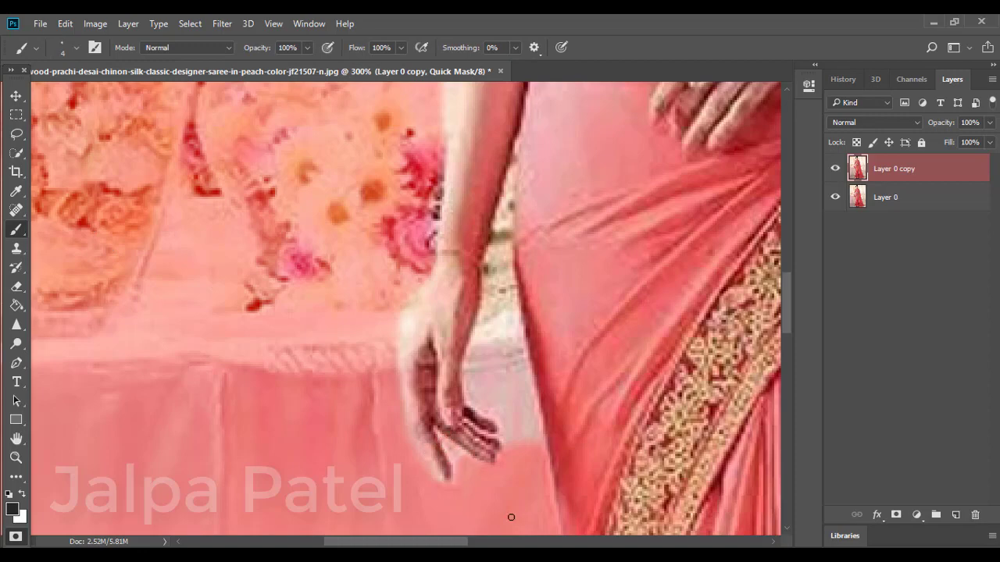
scroll(429, 414, "up", 2)
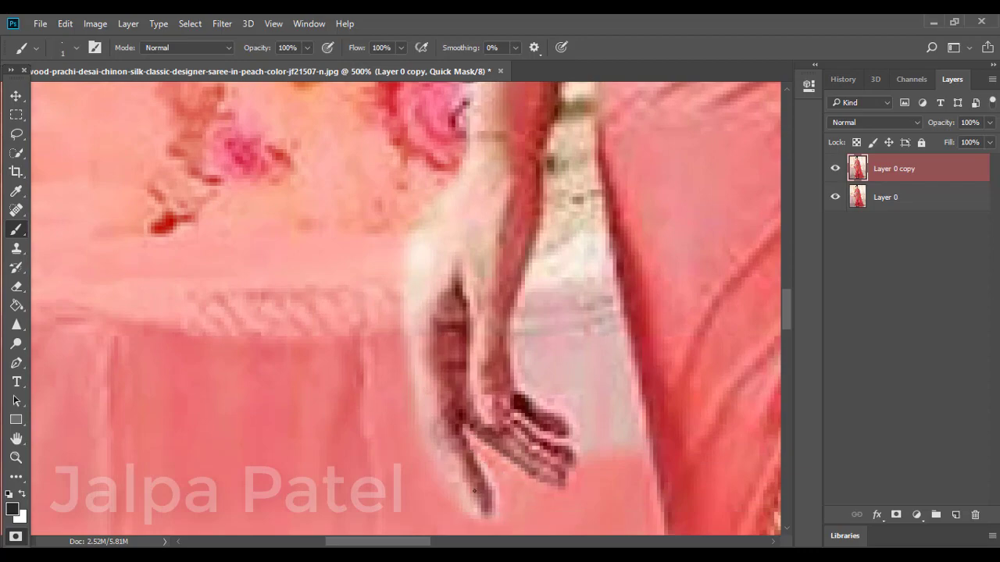
Paint quick mask over the light gap beside the arm and between arm and saree
scroll(474, 490, "down", 1)
scroll(474, 490, "down", 3)
scroll(477, 468, "up", 2)
scroll(479, 459, "up", 1)
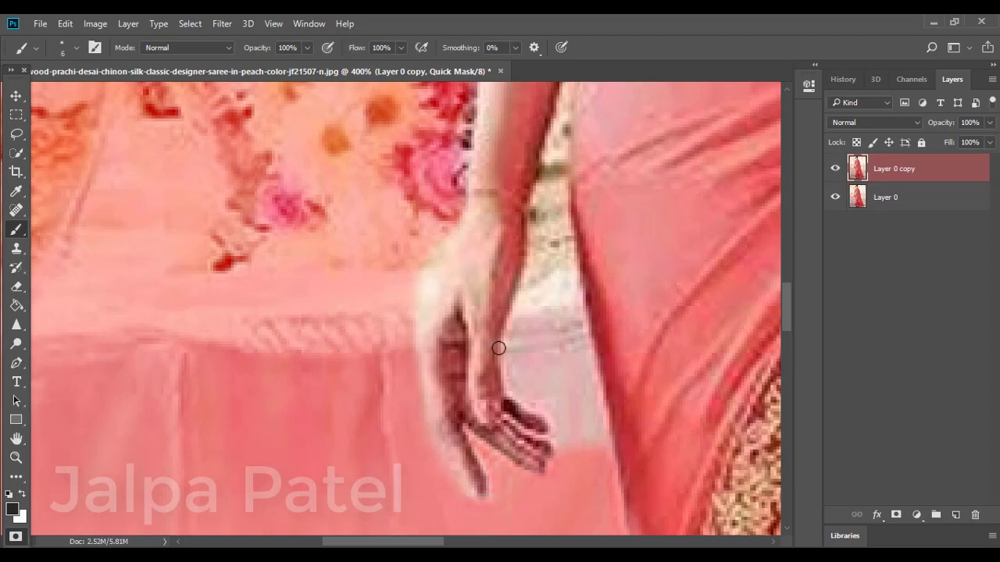
mouse_move(574, 302)
left_mouse_down()
mouse_move(585, 446)
mouse_move(524, 400)
mouse_move(509, 352)
mouse_move(551, 173)
mouse_move(527, 282)
left_mouse_up()
mouse_move(556, 109)
left_mouse_down()
mouse_move(567, 239)
mouse_move(552, 157)
mouse_move(561, 182)
mouse_move(540, 265)
mouse_move(567, 364)
mouse_move(540, 357)
mouse_move(599, 406)
left_mouse_up()
Undo the strokes beside the hand and repaint the light patch between hand and arm with a larger brush
key("bracketright")
key("bracketright")
key("bracketright")
key("ctrl+z")
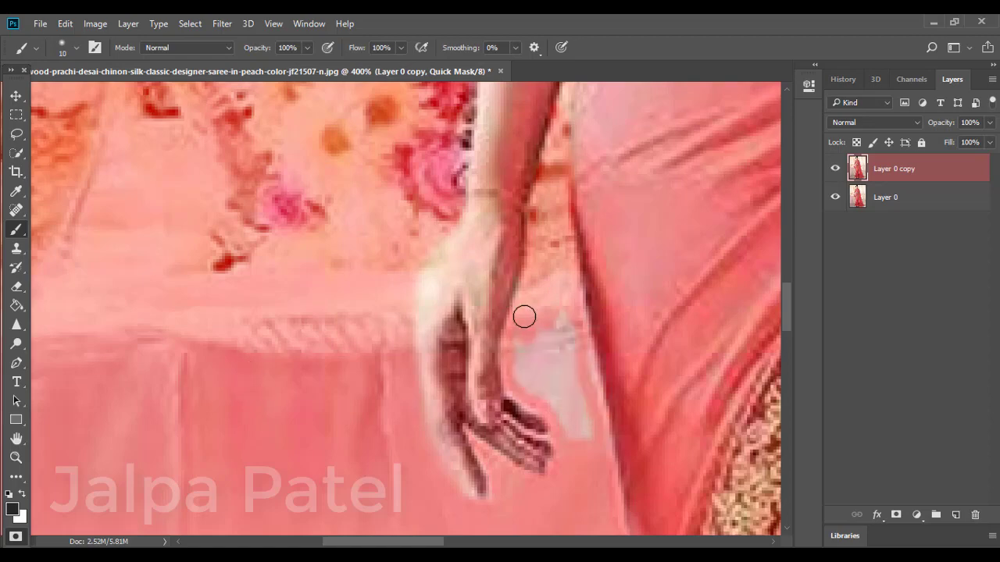
left_click_drag(562, 306, 573, 427)
mouse_move(561, 301)
left_mouse_down()
mouse_move(527, 344)
mouse_move(551, 405)
left_mouse_up()
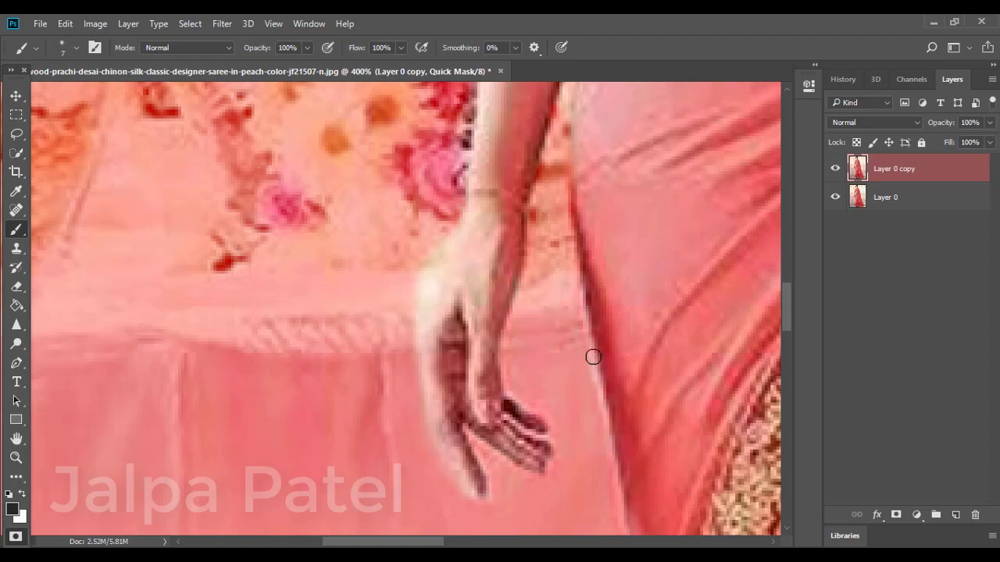
scroll(562, 375, "up", 2)
scroll(540, 313, "up", 2)
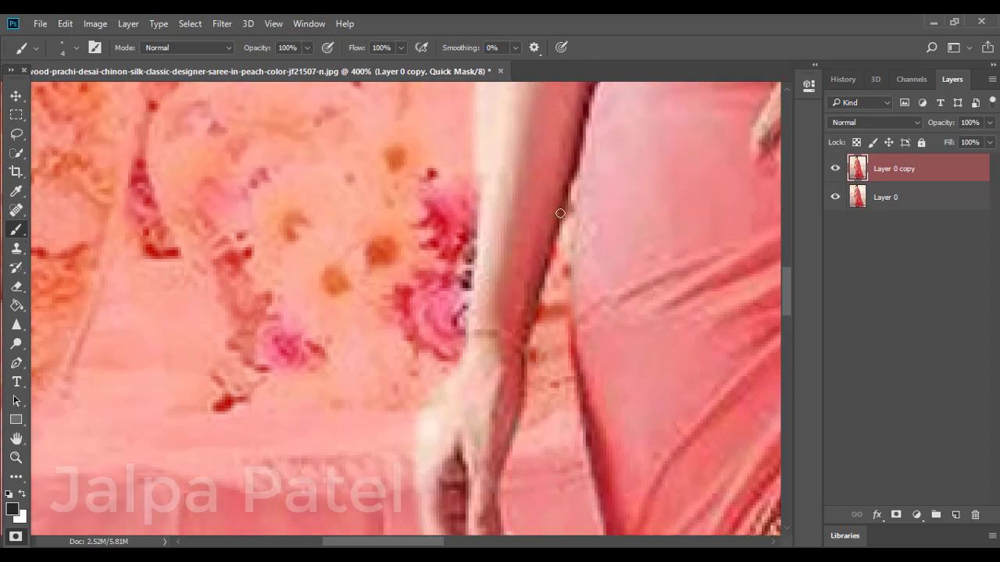
Paint the mask along the sleeve edge and erase the overspill
scroll(557, 211, "down", 4)
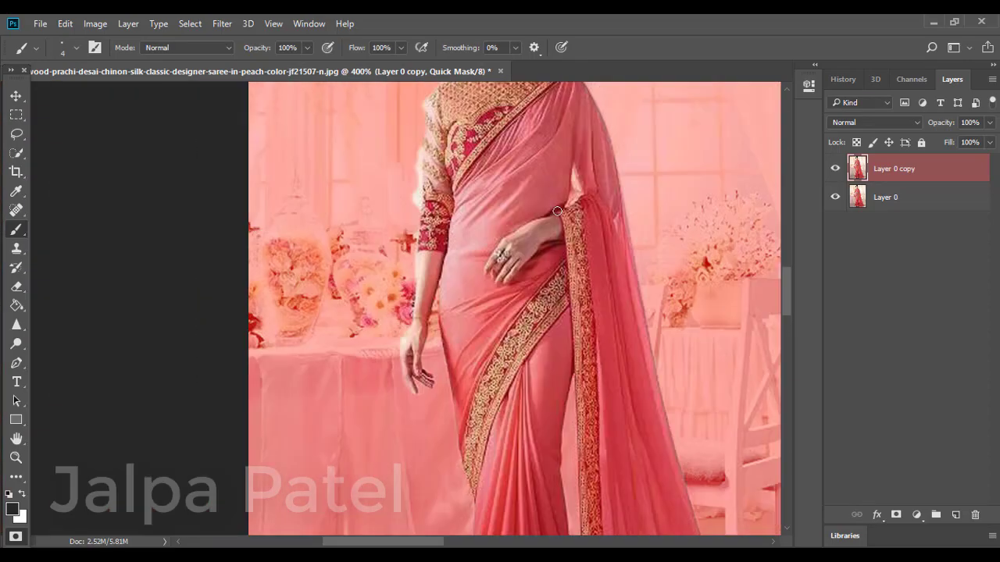
scroll(557, 211, "down", 1)
scroll(557, 211, "up", 3)
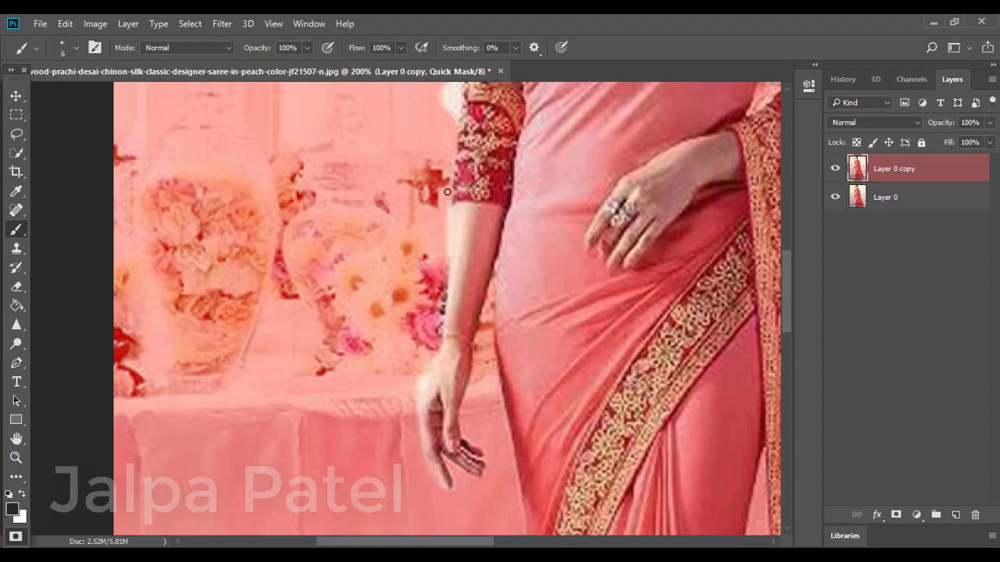
scroll(447, 192, "up", 3)
scroll(436, 139, "up", 2)
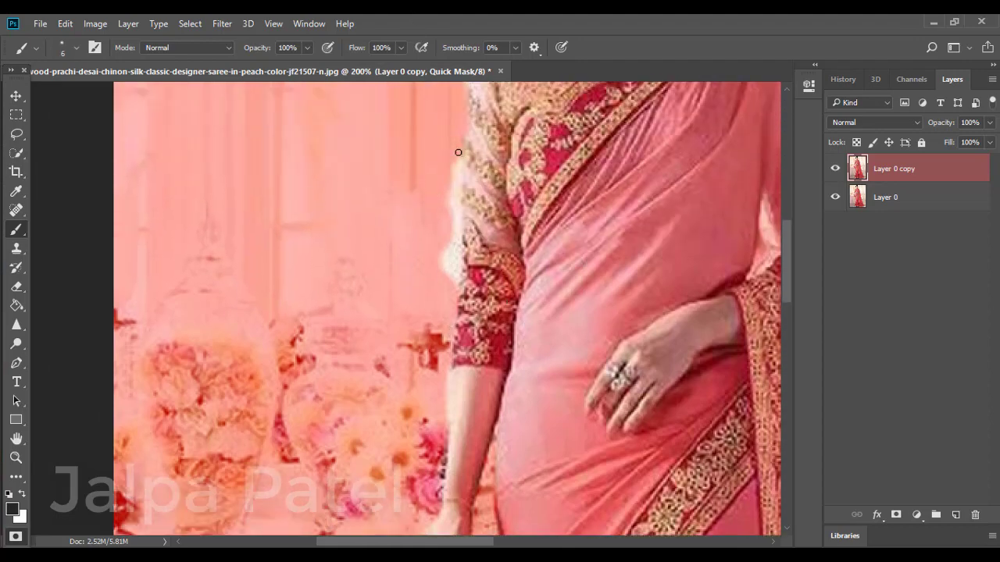
mouse_move(460, 285)
left_mouse_down()
mouse_move(462, 192)
mouse_move(451, 271)
left_mouse_up()
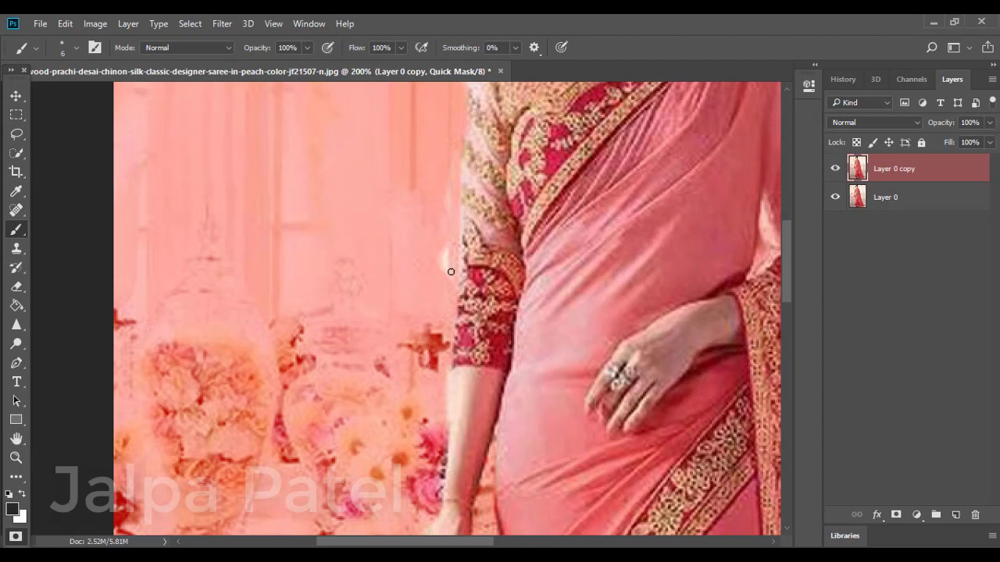
scroll(450, 272, "up", 3)
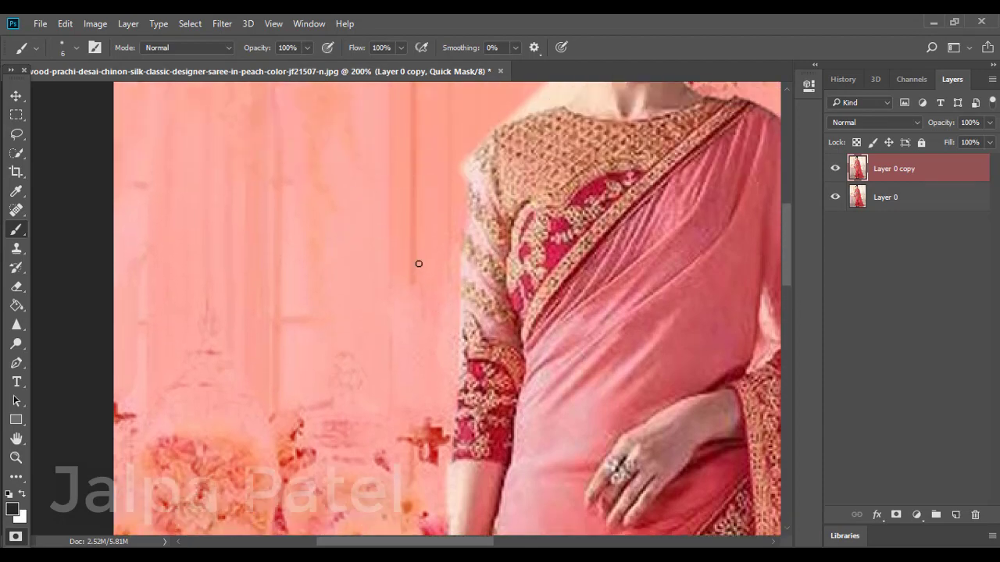
scroll(417, 264, "up", 1)
key("e")
left_click_drag(472, 200, 468, 277)
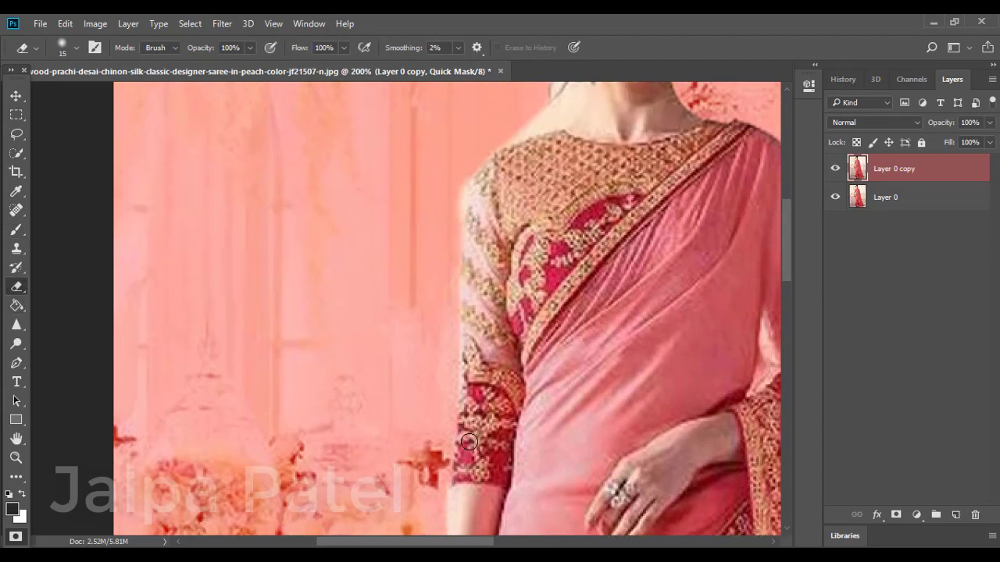
key("b")
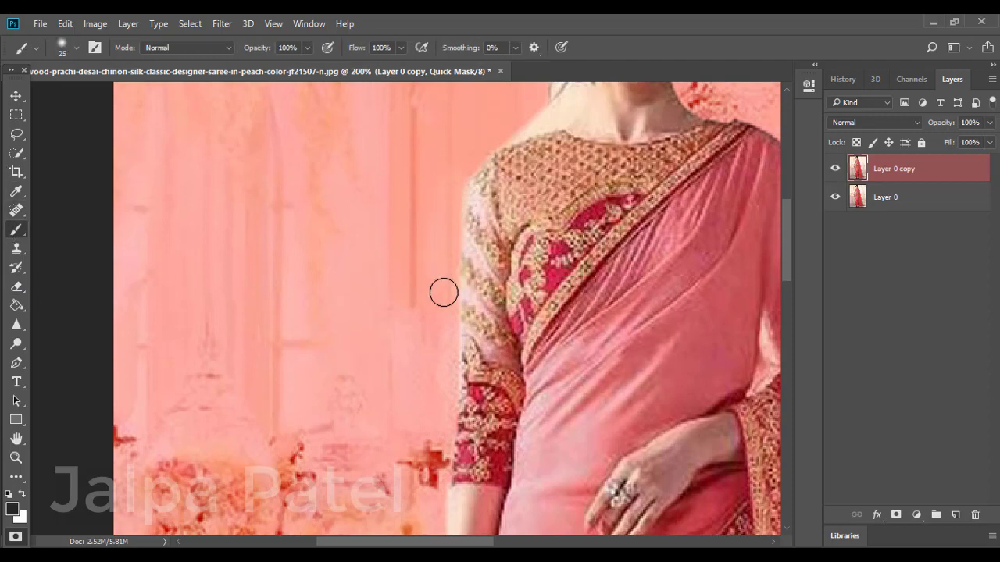
Refine the mask around the earring bead and leaf, removing stray tint from the earring
scroll(495, 133, "up", 3)
scroll(469, 196, "up", 1)
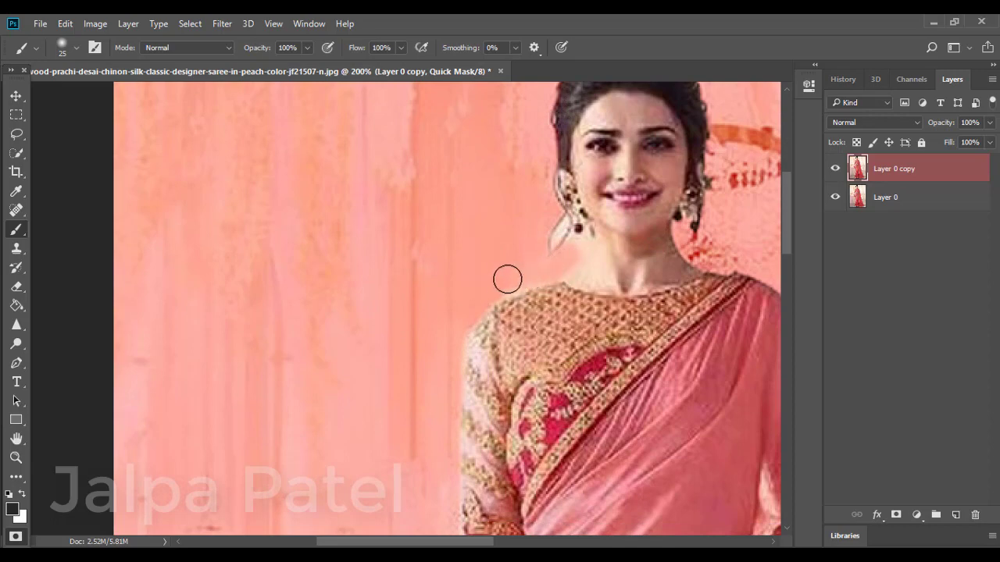
left_click_drag(574, 226, 580, 242)
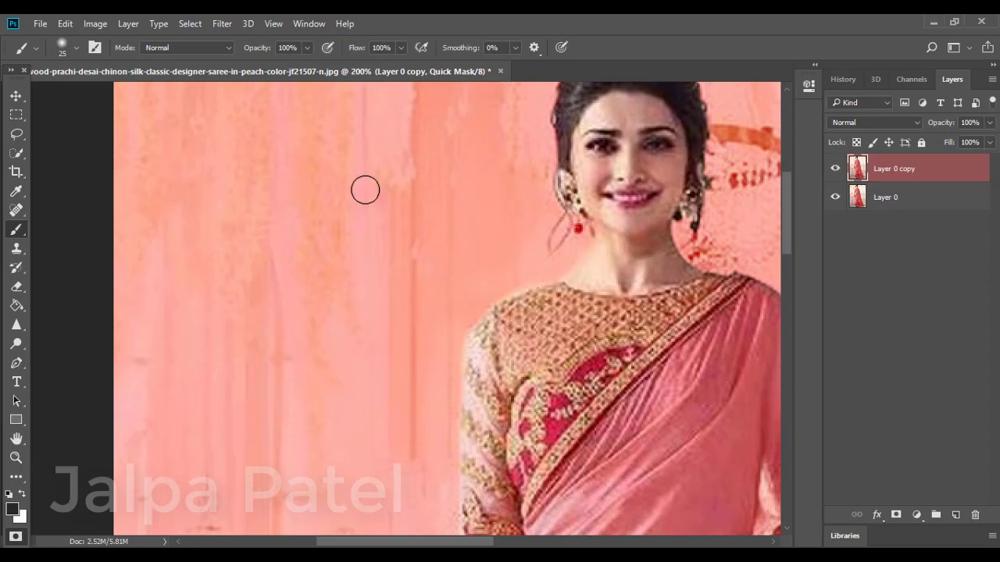
key("e")
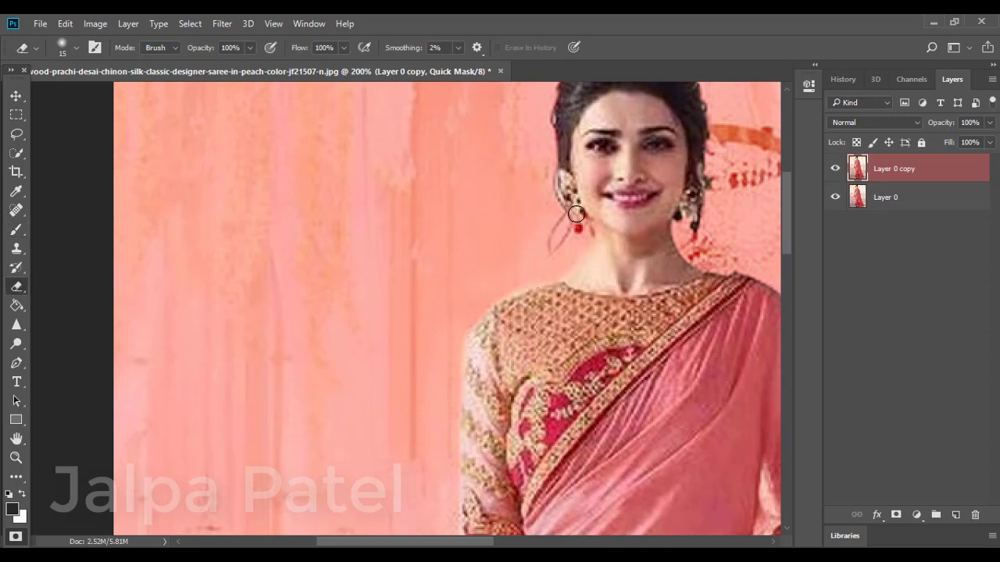
left_click_drag(576, 228, 556, 254)
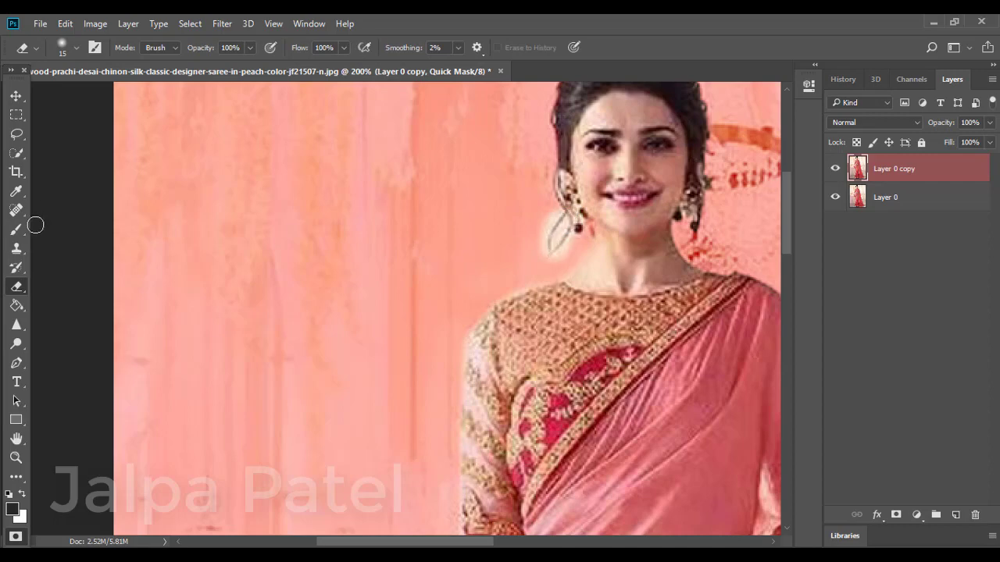
key("b")
scroll(554, 207, "up", 2)
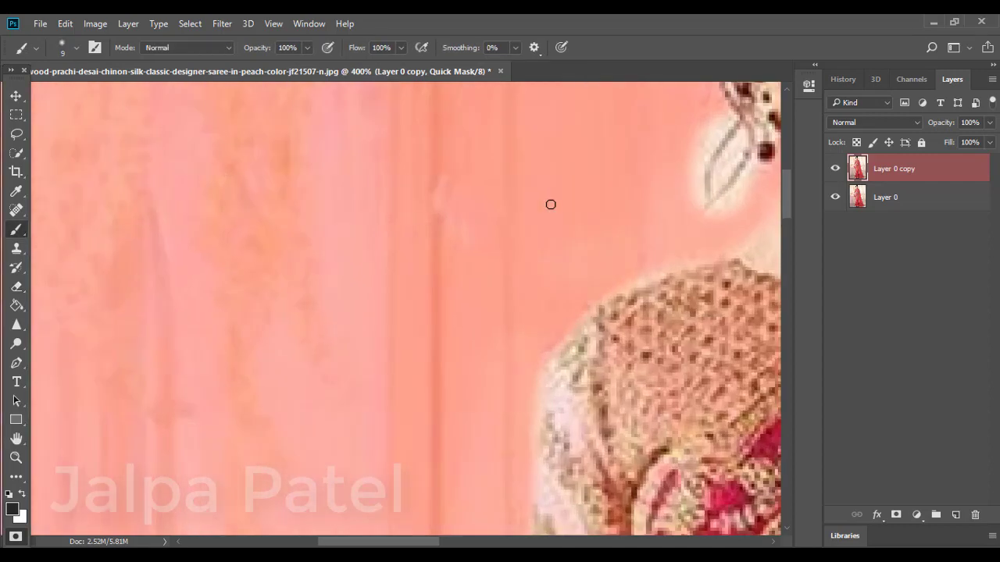
mouse_move(503, 270)
left_mouse_down()
mouse_move(547, 290)
mouse_move(562, 279)
mouse_move(549, 255)
mouse_move(530, 291)
left_mouse_up()
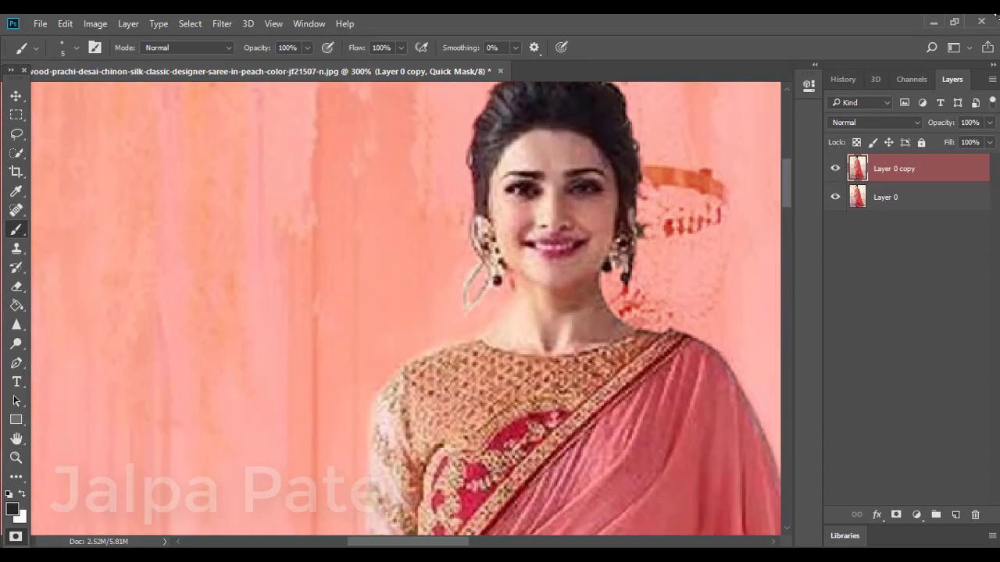
scroll(614, 222, "down", 6)
Convert the quick mask to a selection, add a layer mask to Layer 0 copy and hide Layer 0
left_click(15, 538)
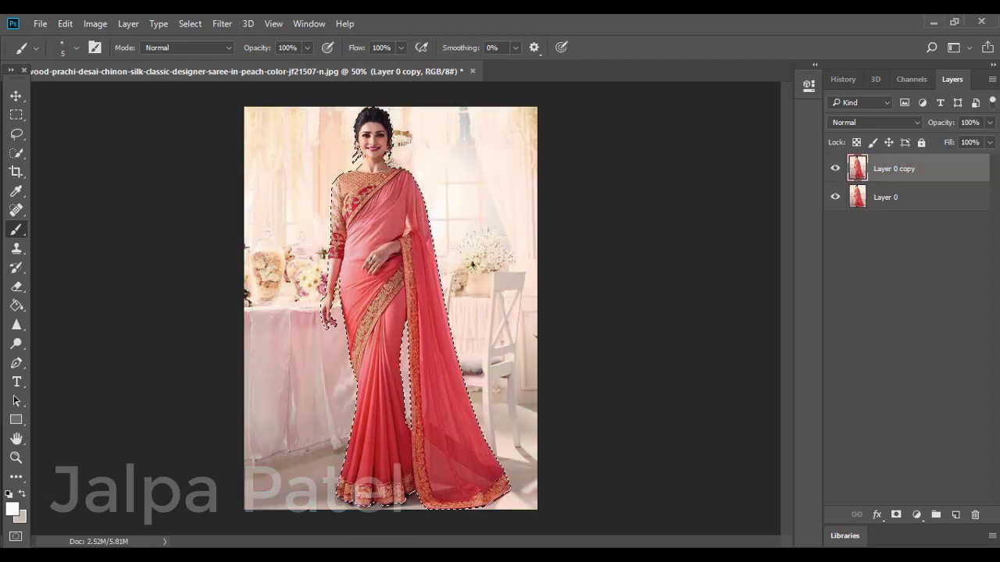
left_click(896, 514)
left_click(836, 199)
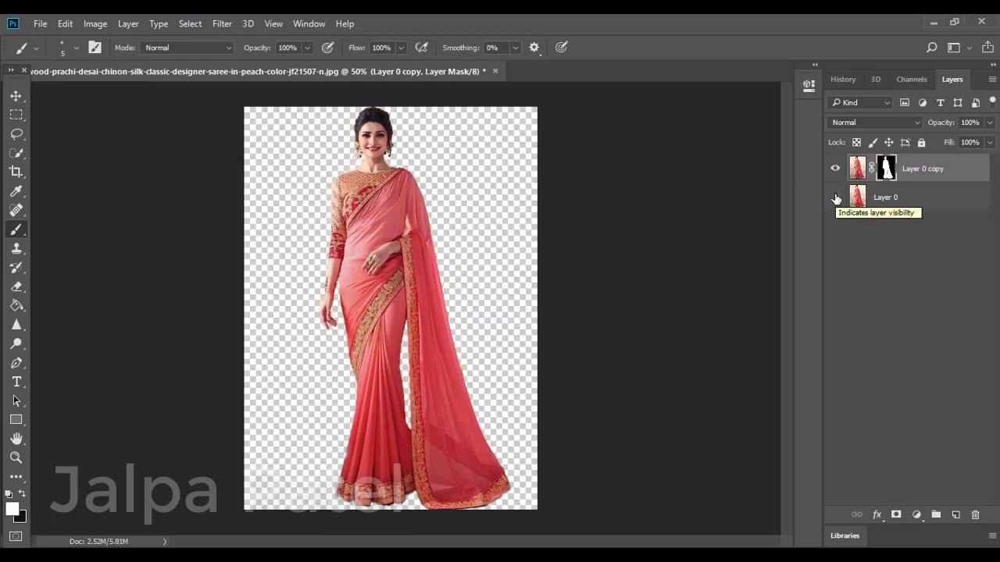
key("ctrl+plus")
key("ctrl+plus")
key("ctrl+plus")
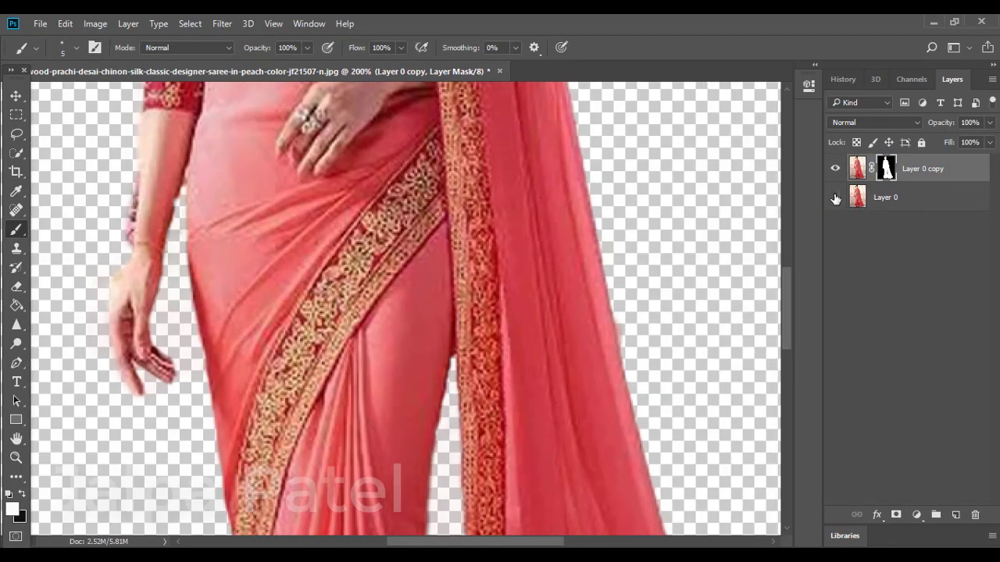
Inspect the cut-out edges and toggle Layer 0 to compare, leaving it hidden
left_click(16, 287)
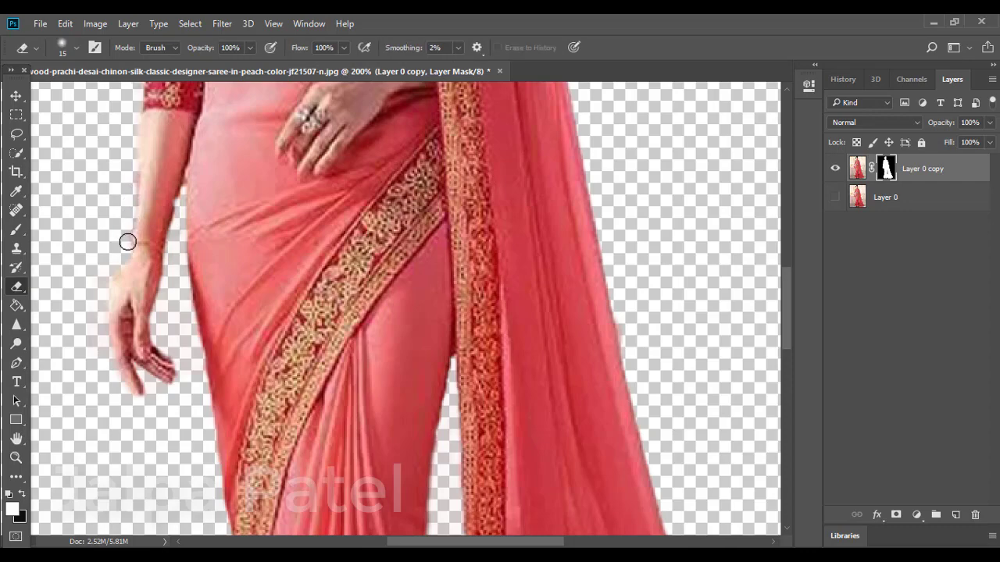
scroll(152, 198, "up", 2)
scroll(153, 200, "up", 6)
scroll(152, 200, "up", 3)
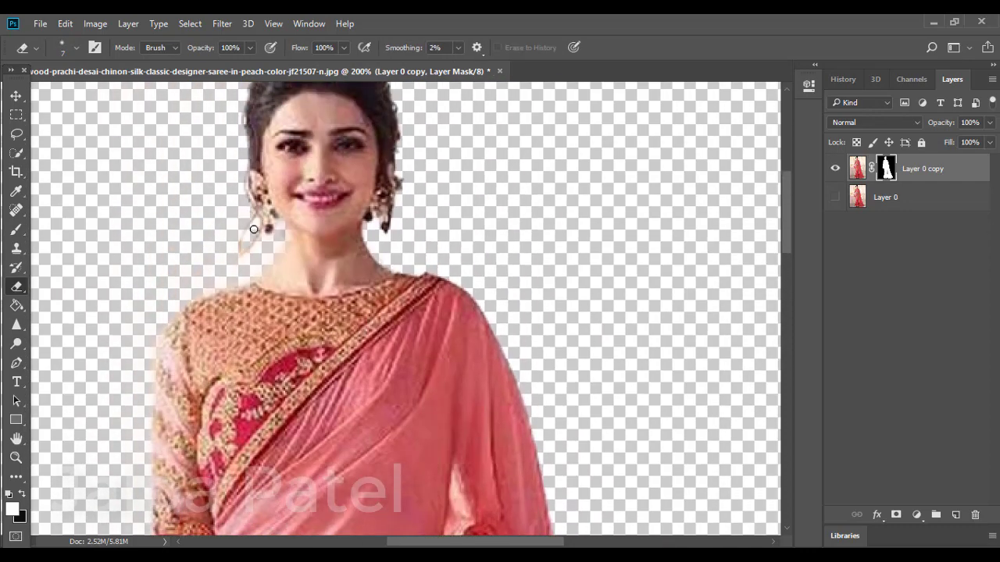
scroll(270, 213, "down", 1)
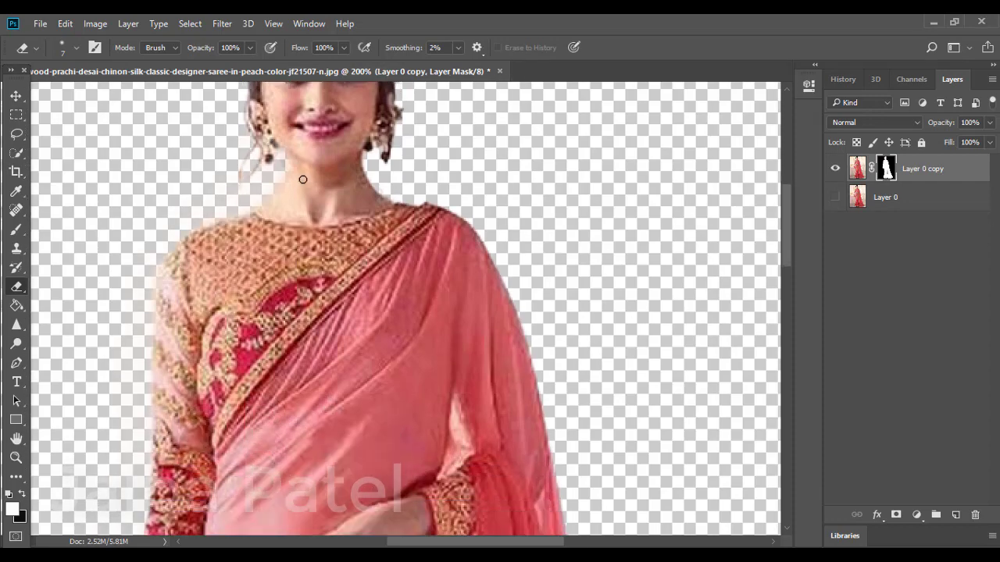
key("ctrl+minus")
key("ctrl+minus")
key("ctrl+minus")
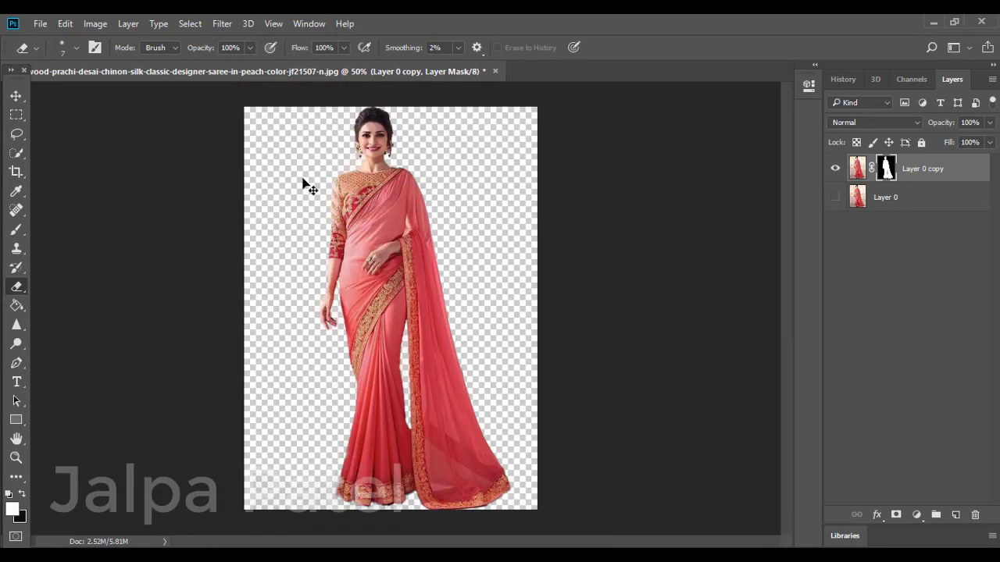
left_click(835, 196)
double_click(836, 197)
left_click(836, 197)
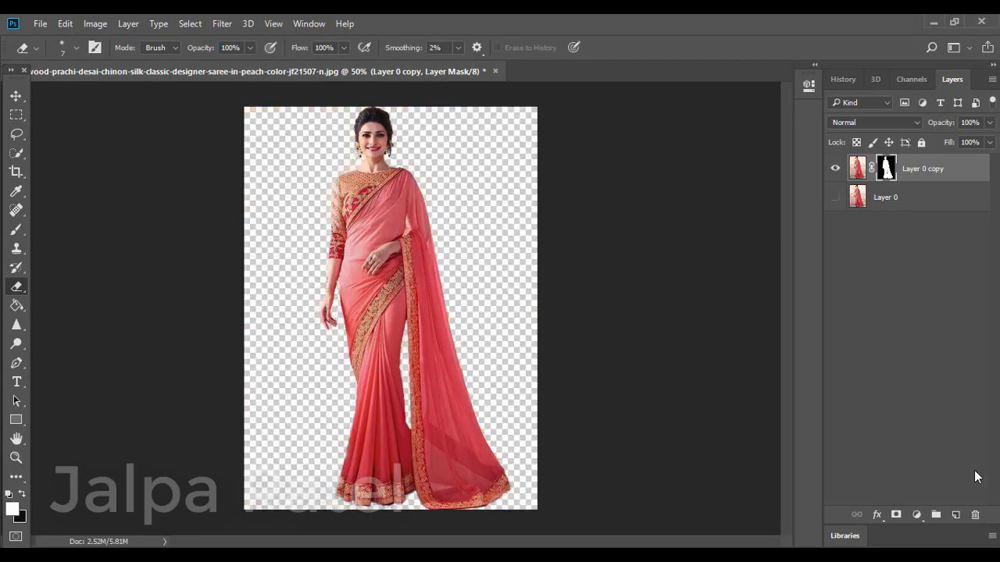